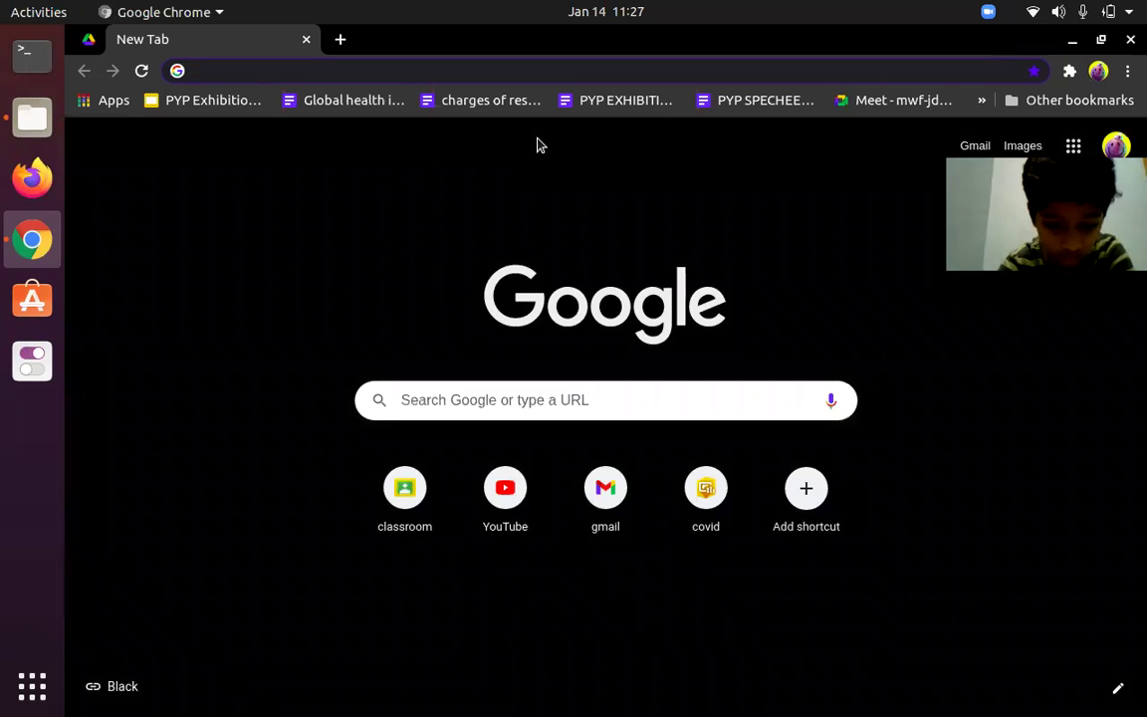
Step: Go to samperson.itch.io and open the Desktop Goose project page
type("sam")
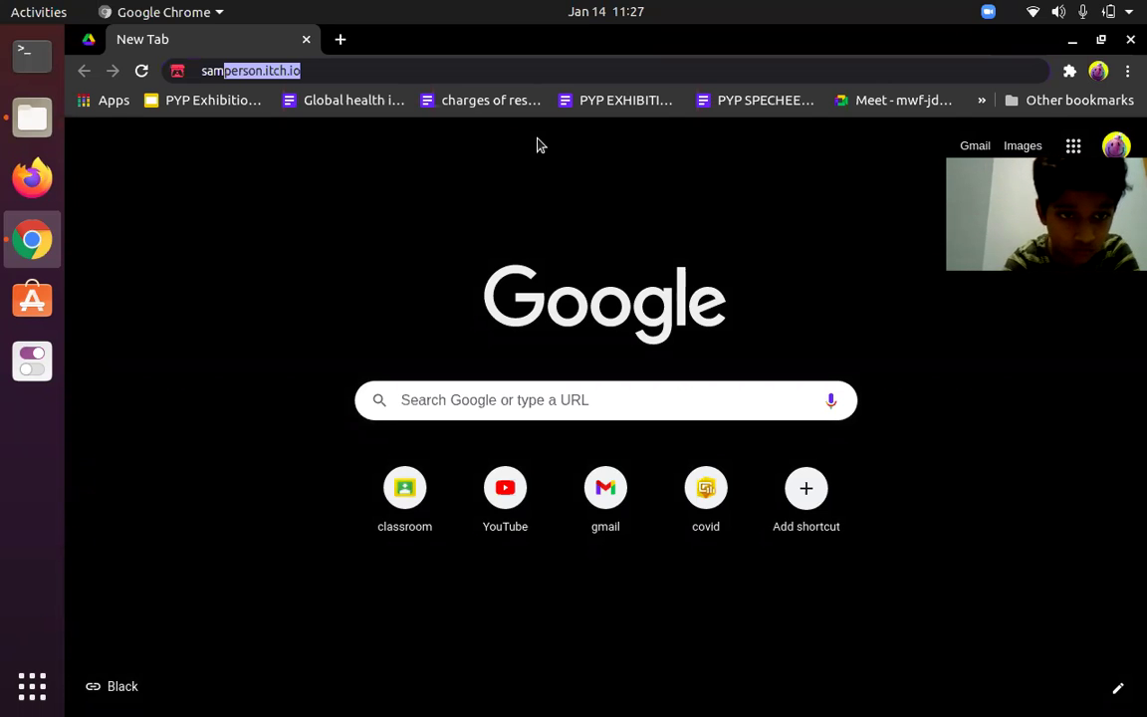
type("per")
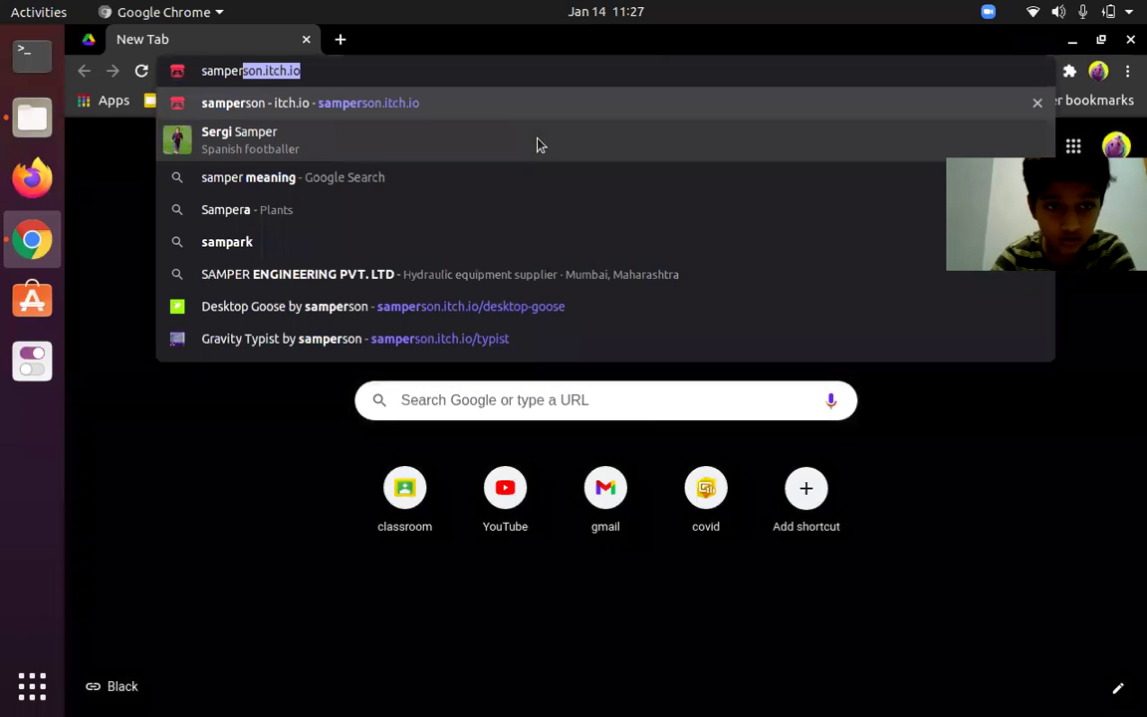
key("Return")
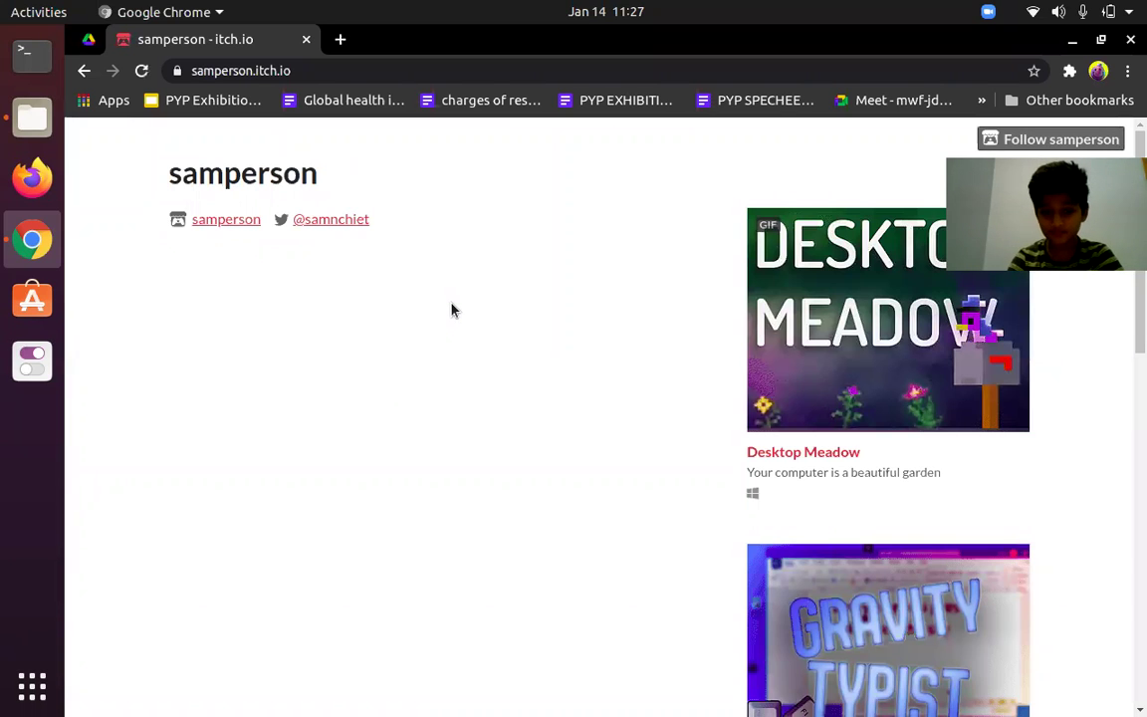
scroll(451, 311, "down", 2)
scroll(699, 461, "down", 7)
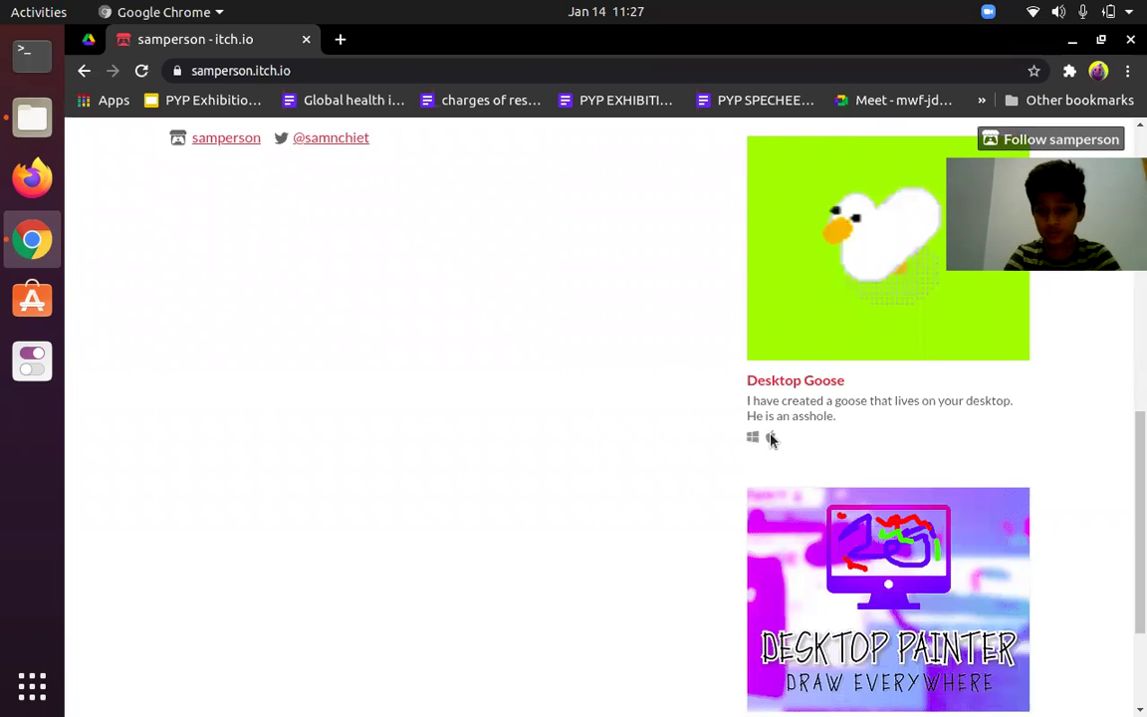
left_click(786, 328)
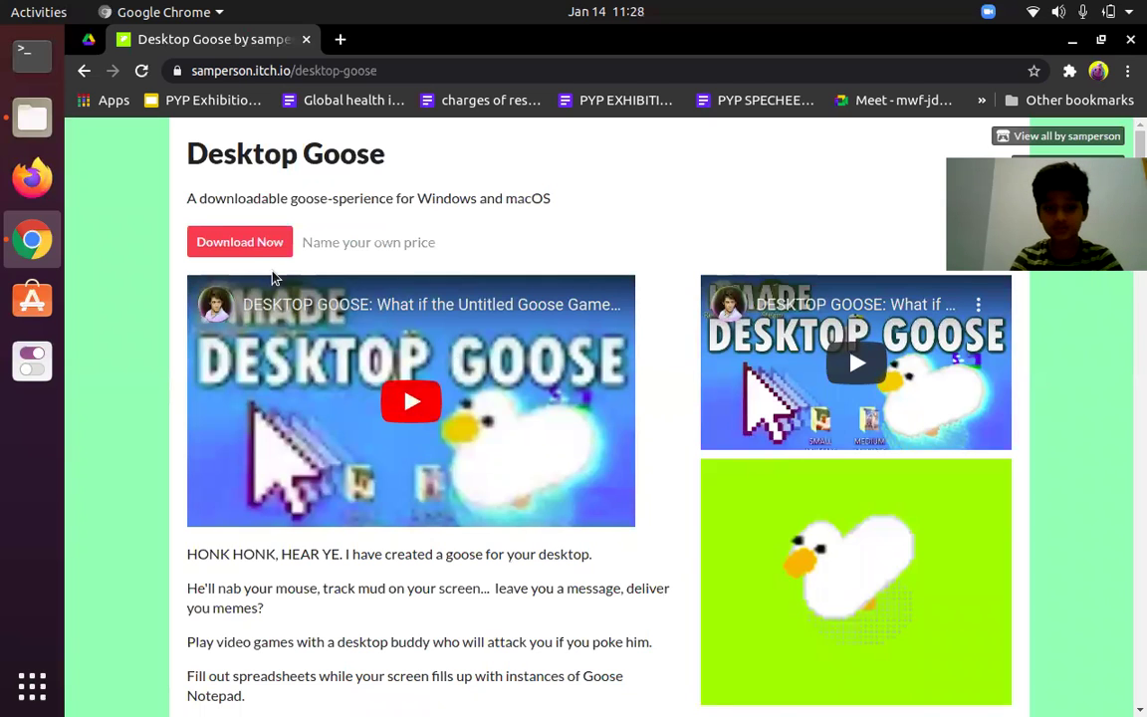
left_click(256, 239)
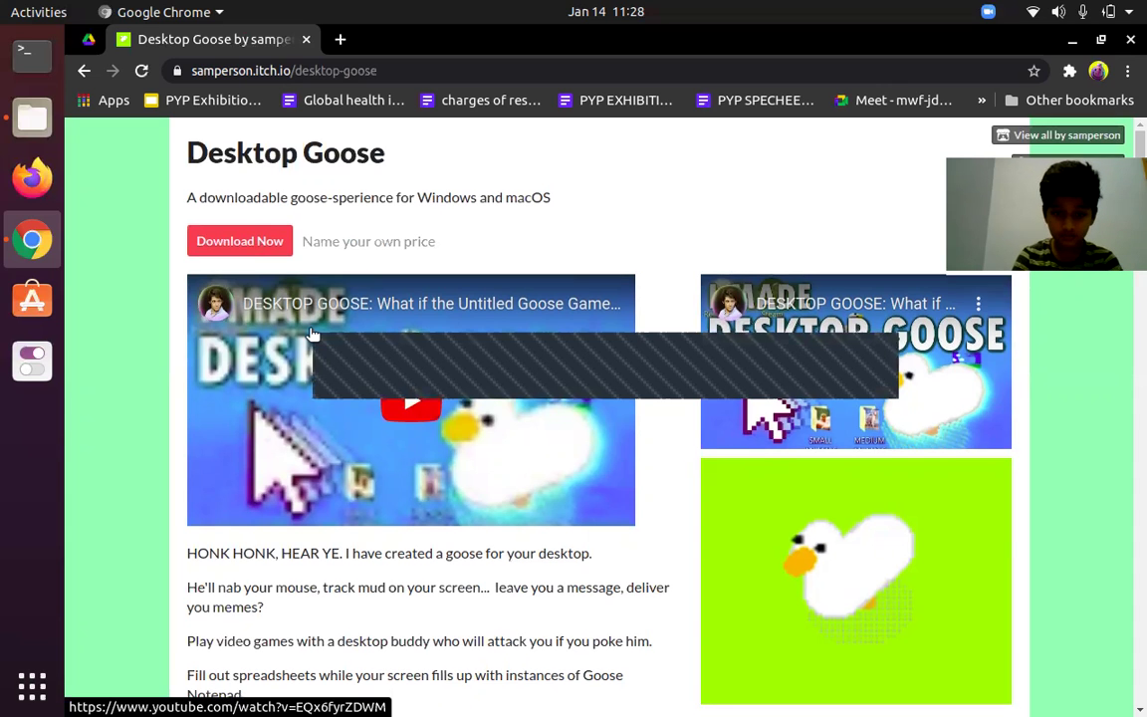
scroll(311, 334, "down", 3)
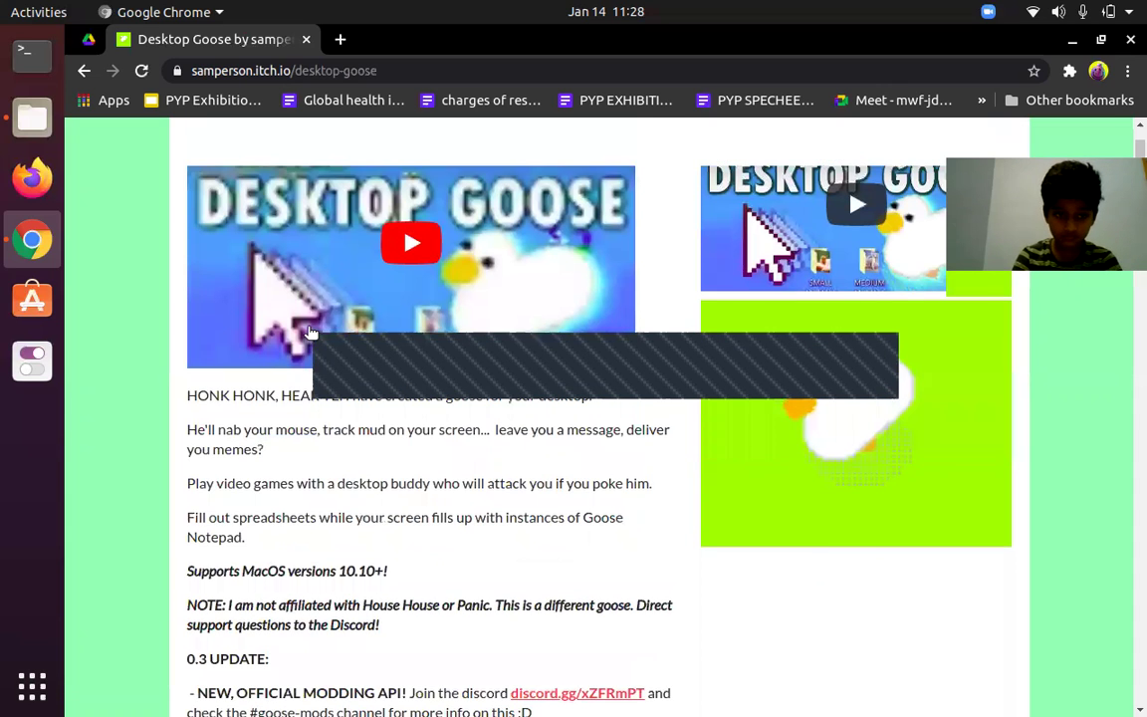
scroll(311, 334, "up", 3)
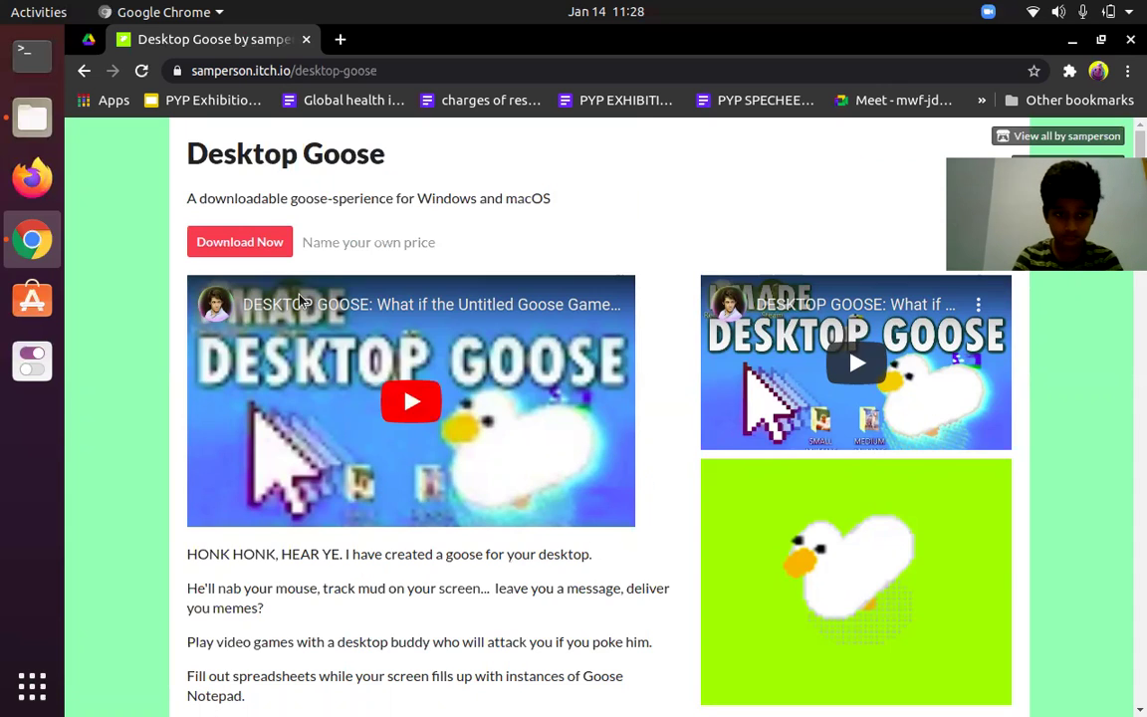
right_click(34, 119)
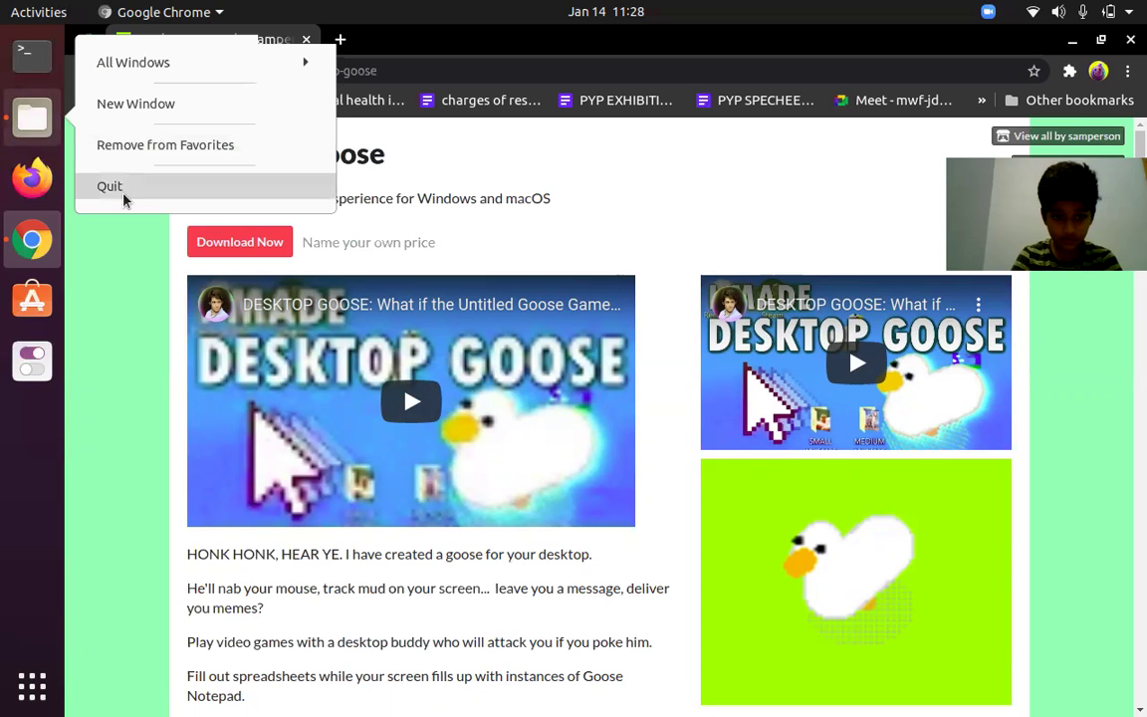
left_click(377, 353)
scroll(377, 353, "down", 2)
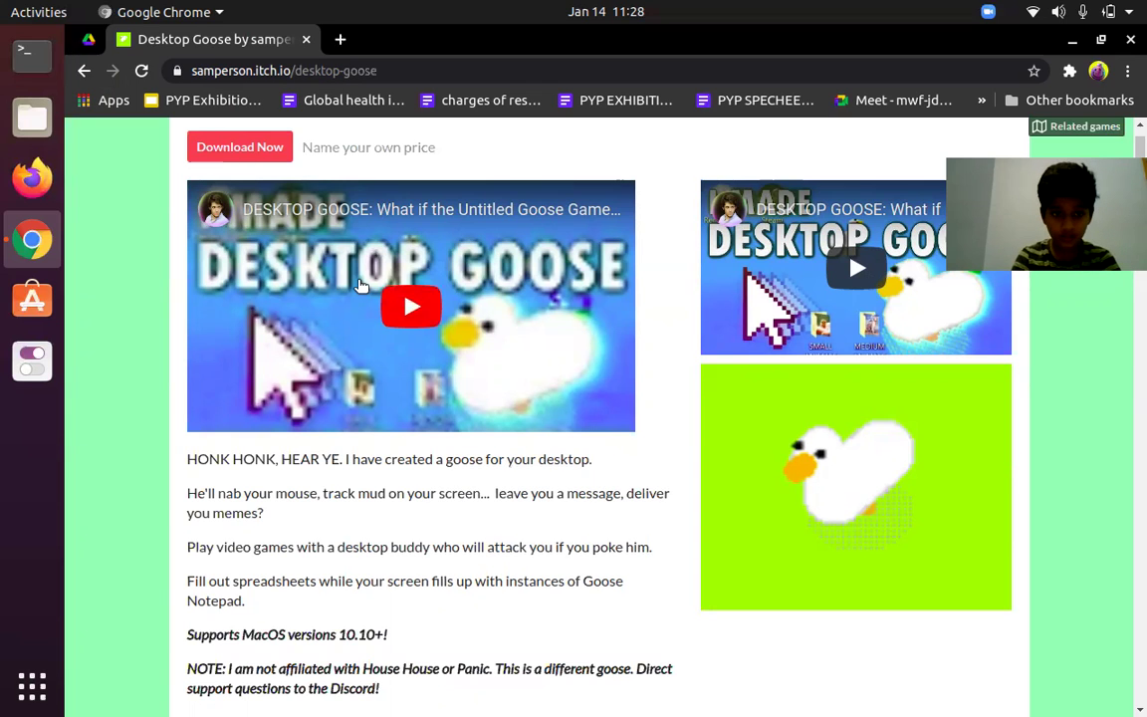
scroll(244, 239, "up", 2)
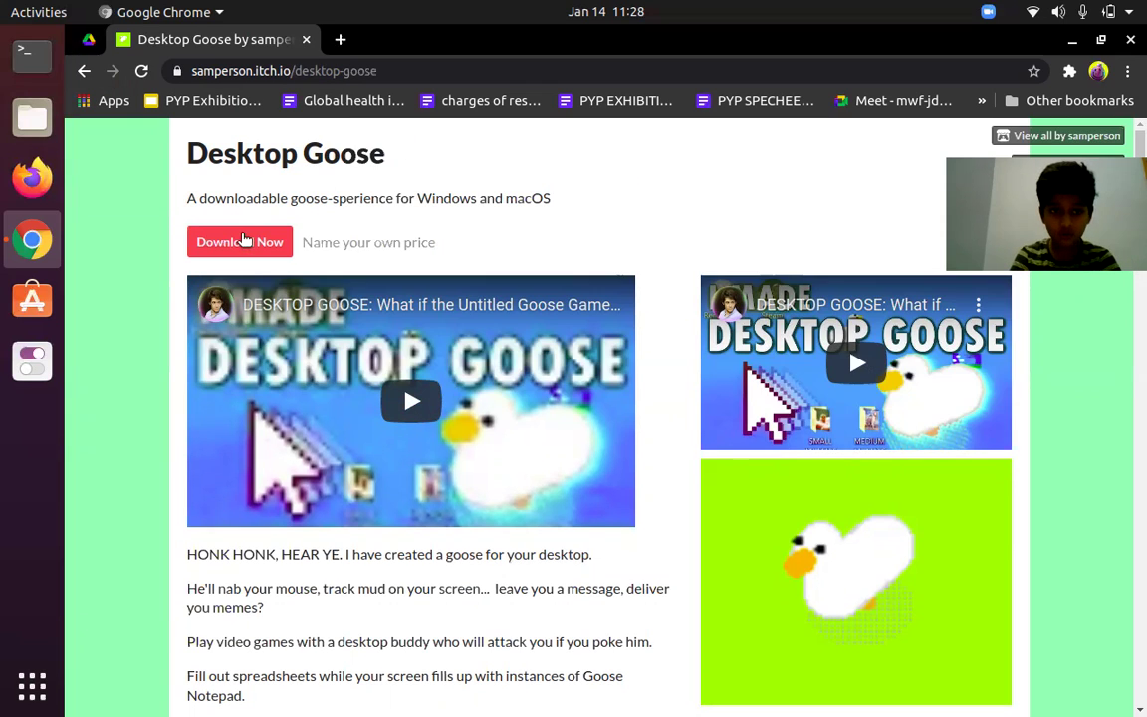
Step: Download DesktopGoose v0.3 (Windows) without making a payment, and dismiss the thank-you dialog
left_click(241, 242)
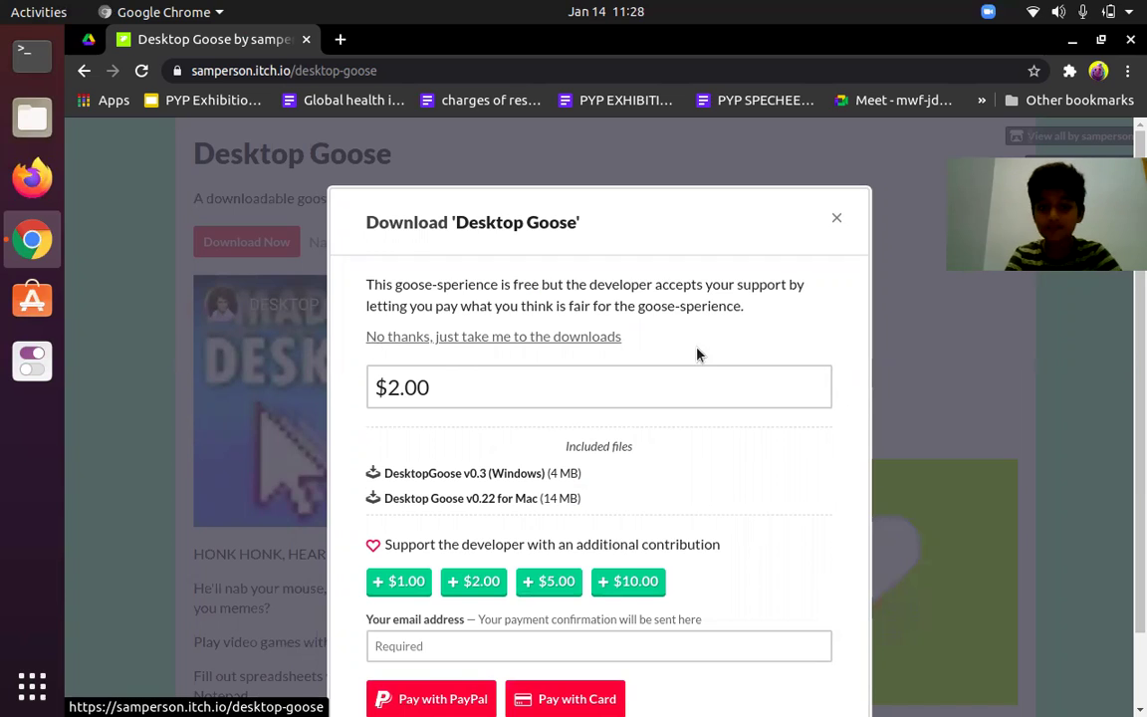
left_click(544, 337)
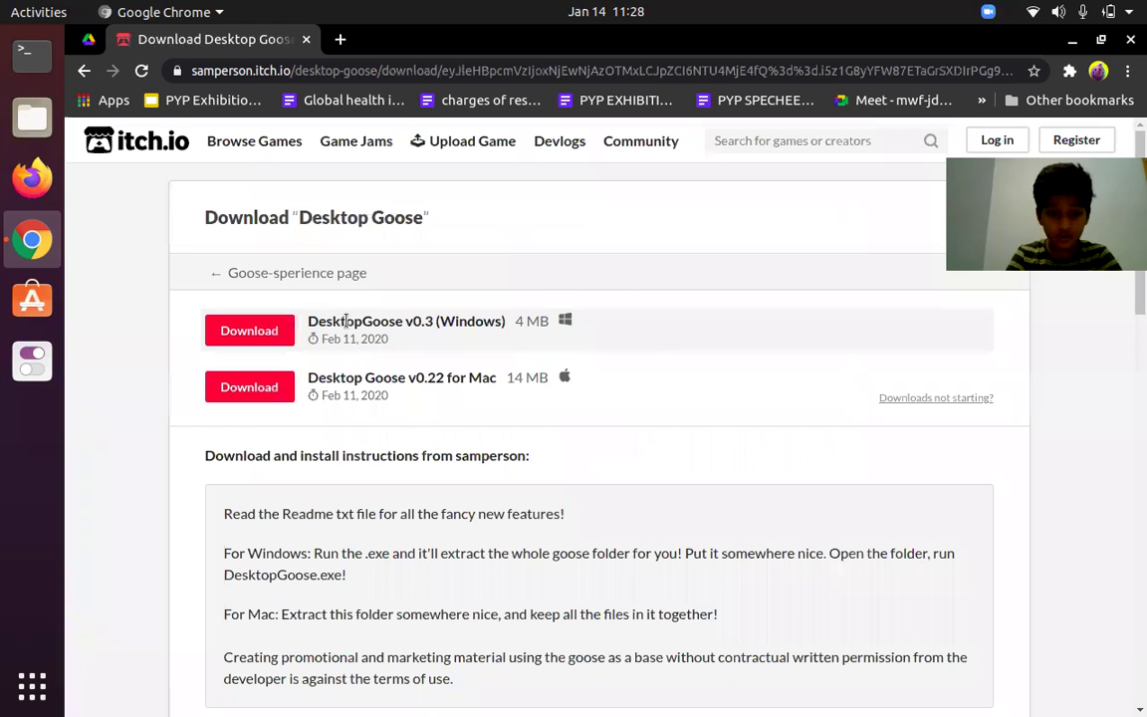
left_click(248, 333)
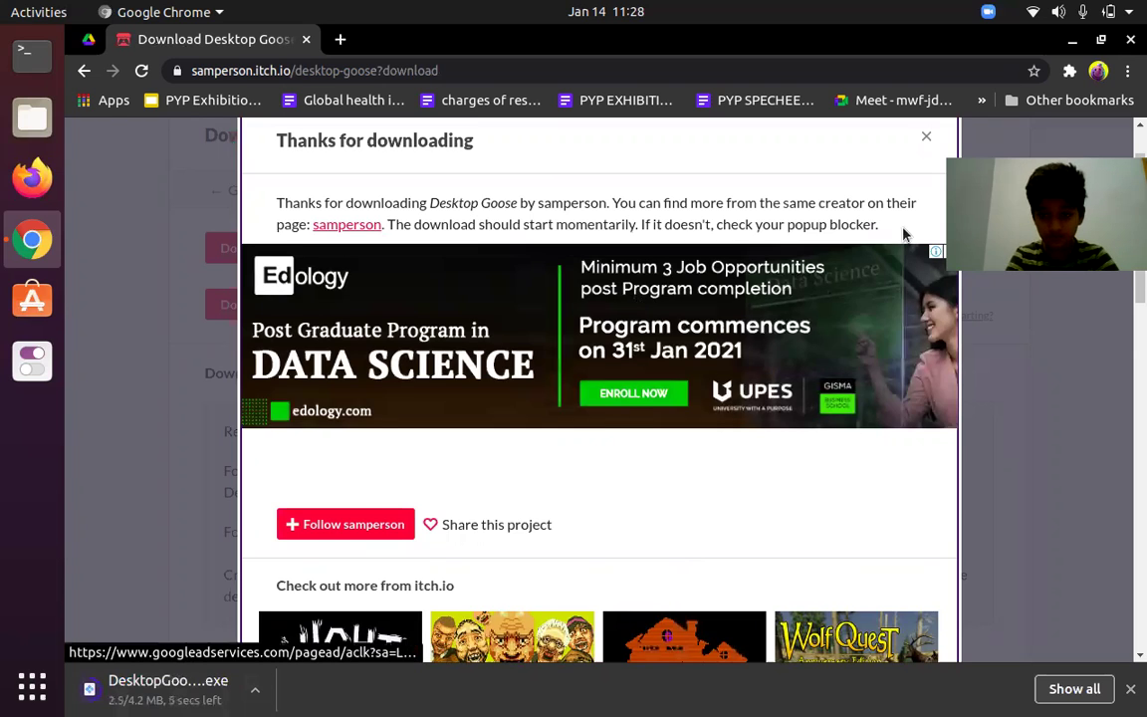
scroll(906, 234, "up", 2)
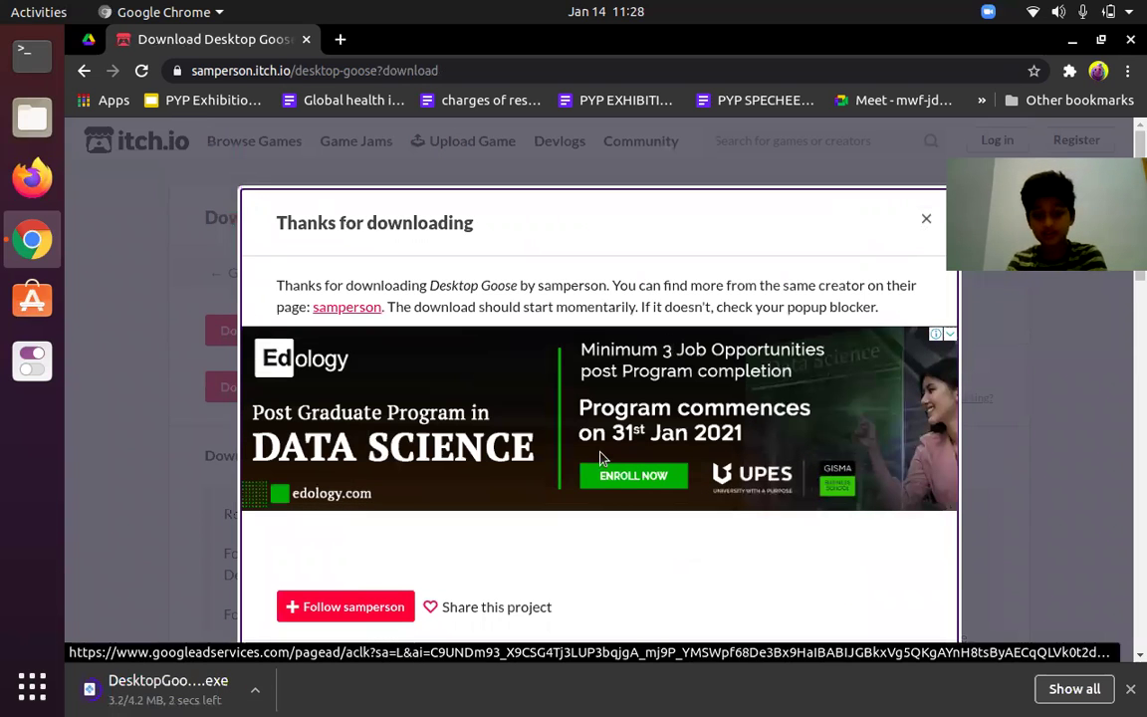
left_click(199, 598)
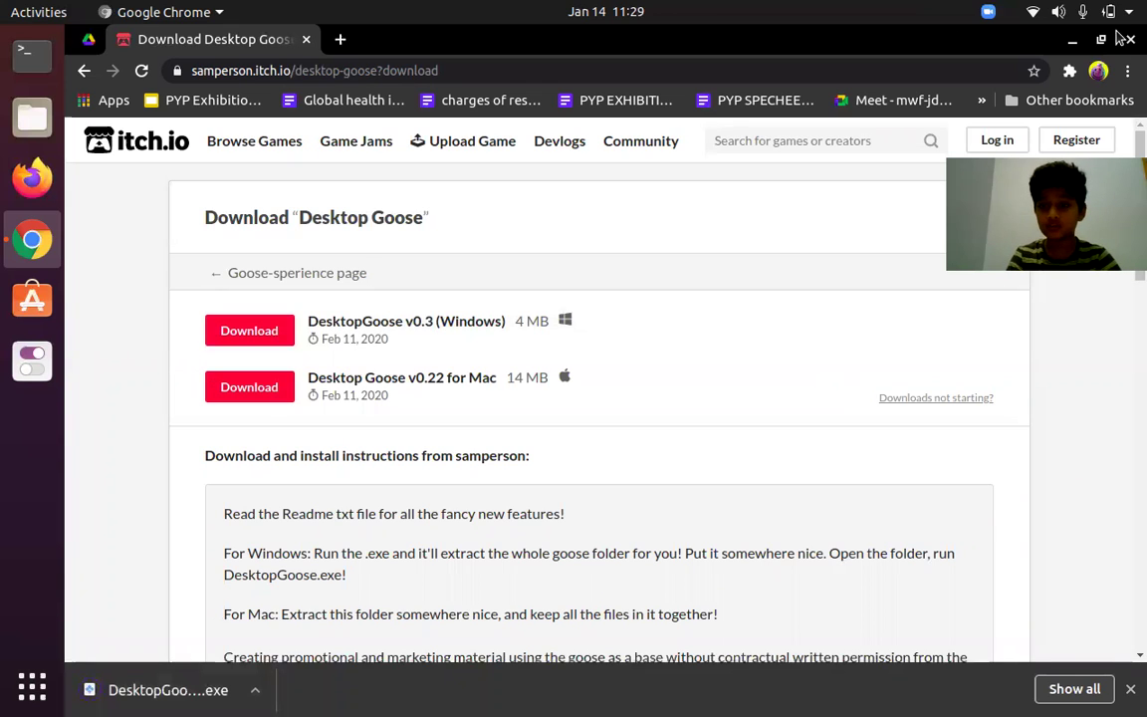
Step: Minimize the browser, open the Downloads folder in Files and delete the duplicate DesktopGoose v0.3 Extractor.exe next to the google-chrome-stable package
left_click(1073, 40)
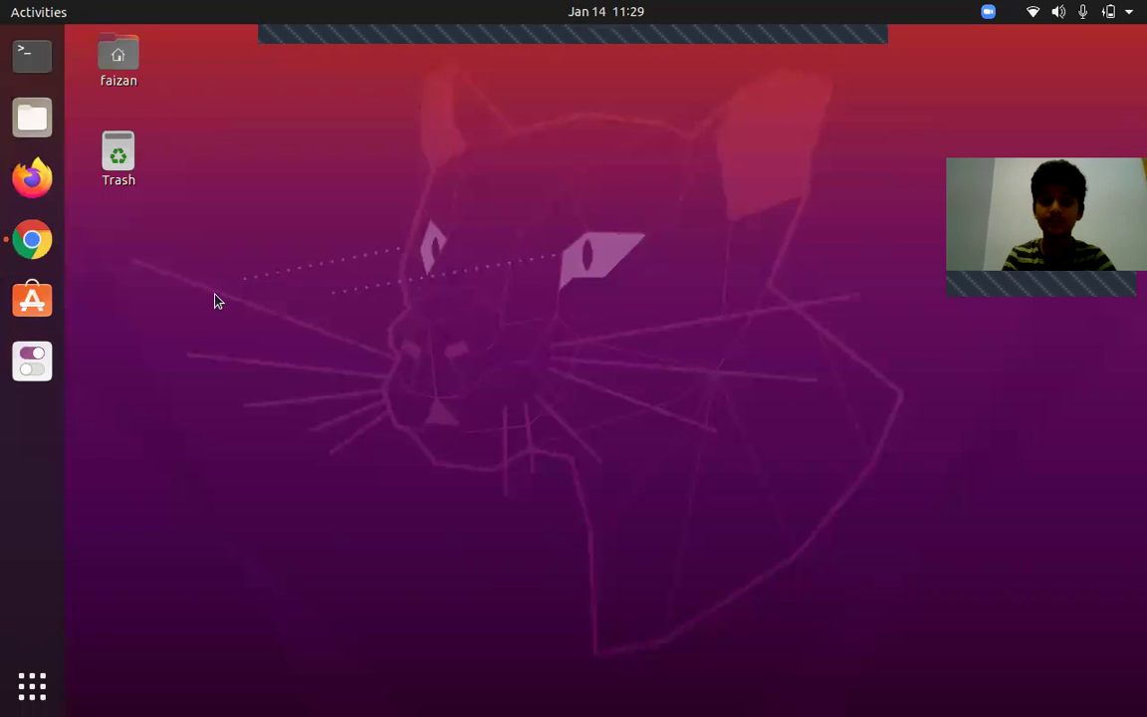
left_click(38, 128)
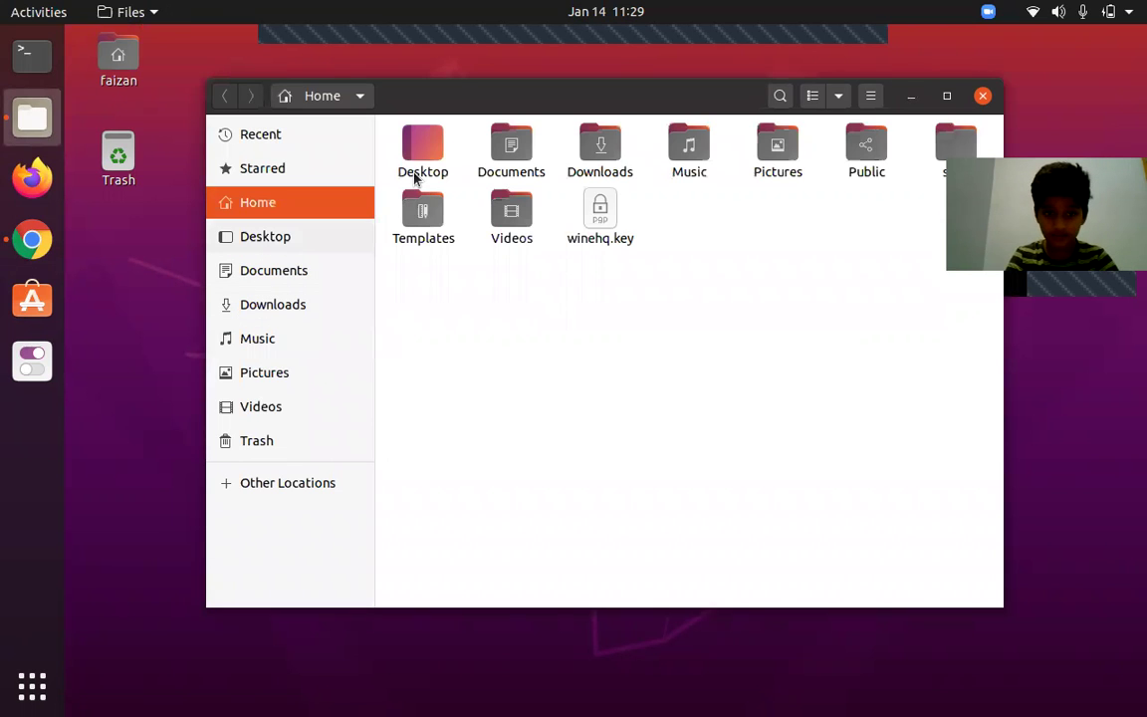
left_click_drag(415, 88, 365, 81)
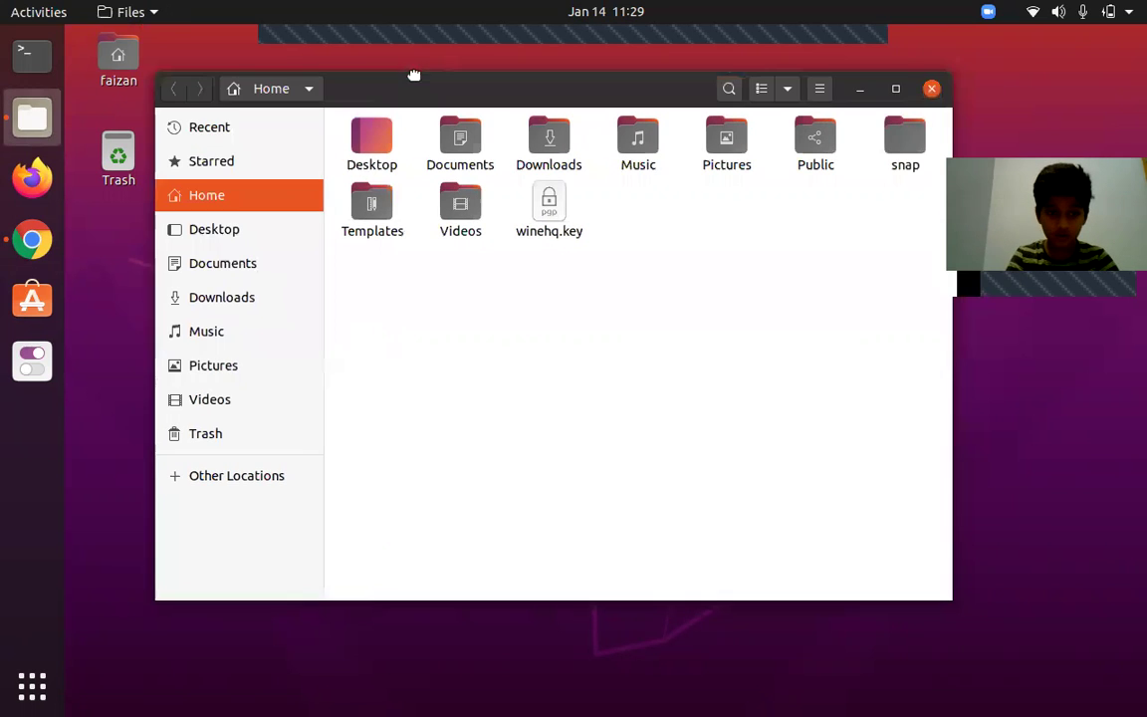
left_click(193, 303)
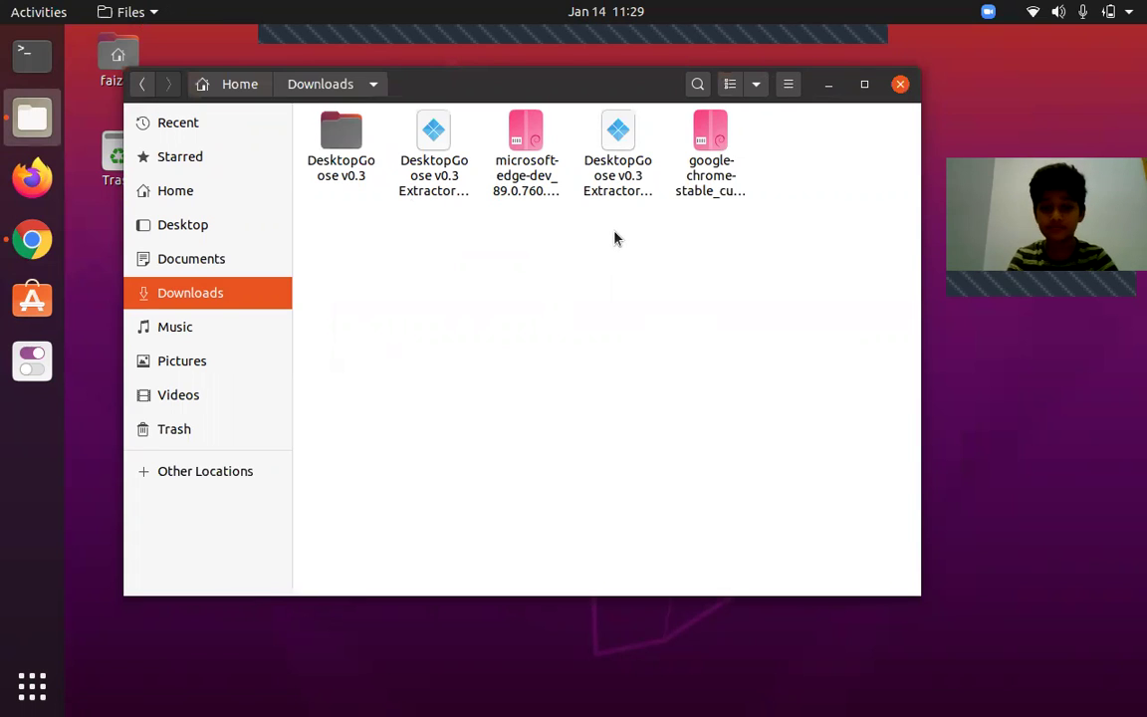
left_click(618, 174)
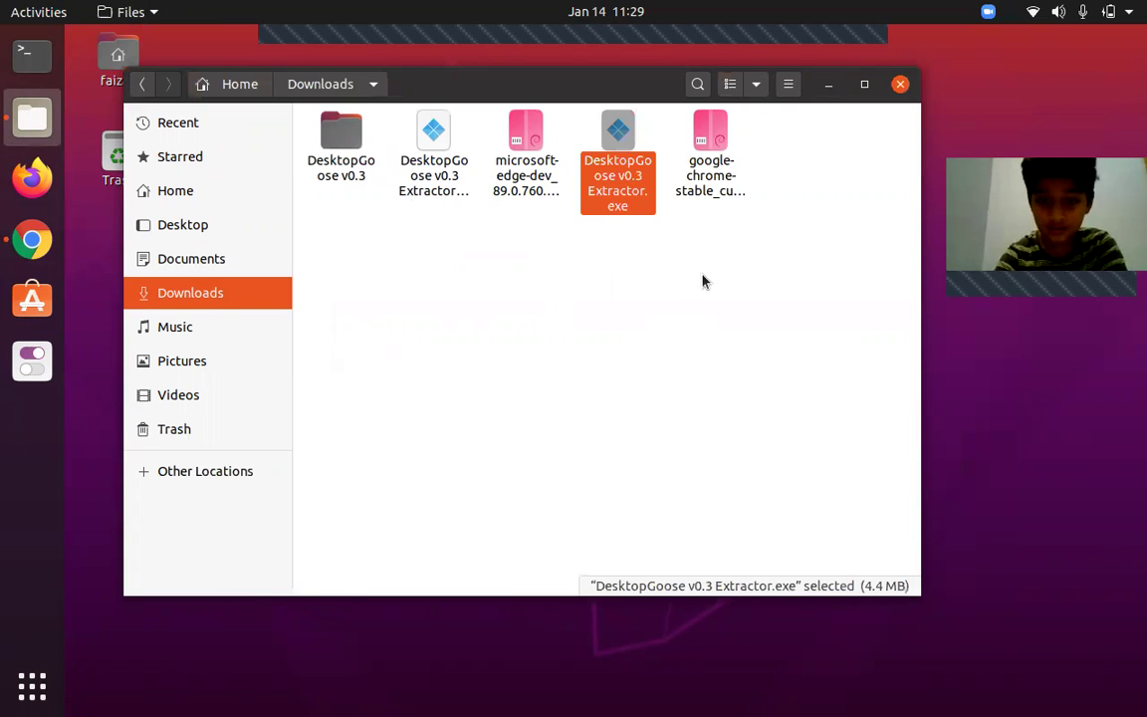
key("Delete")
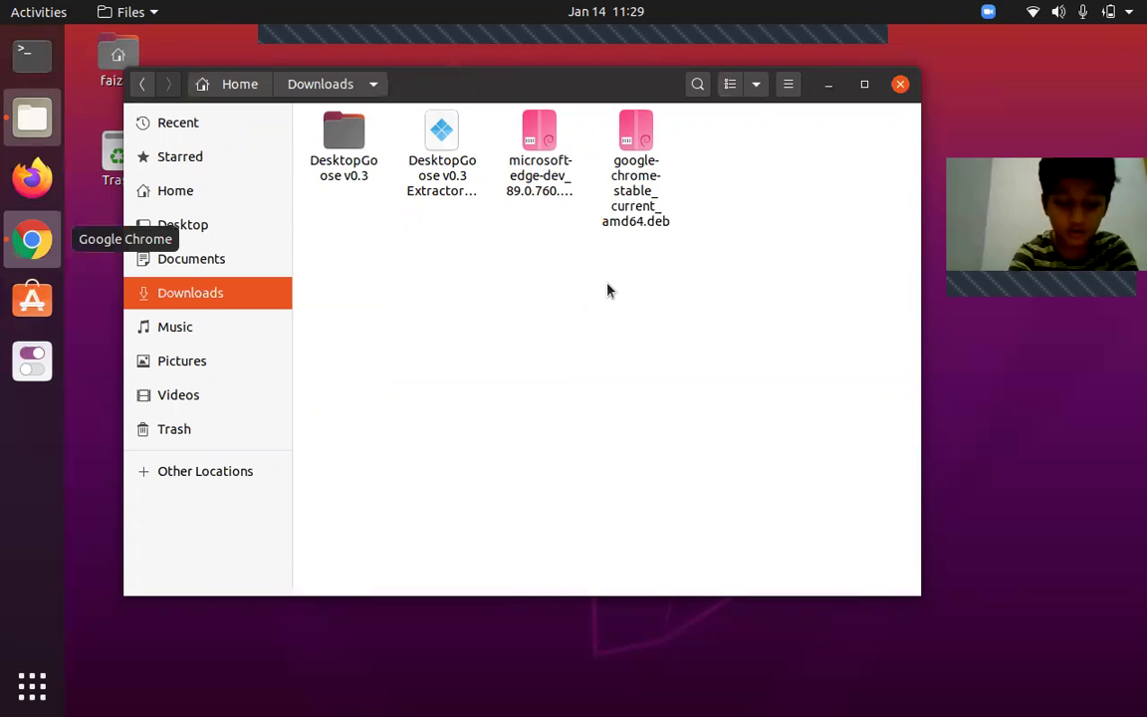
Step: Switch back to Chrome and open the WineHQ Wine Application Database in a new tab
key("alt+Tab")
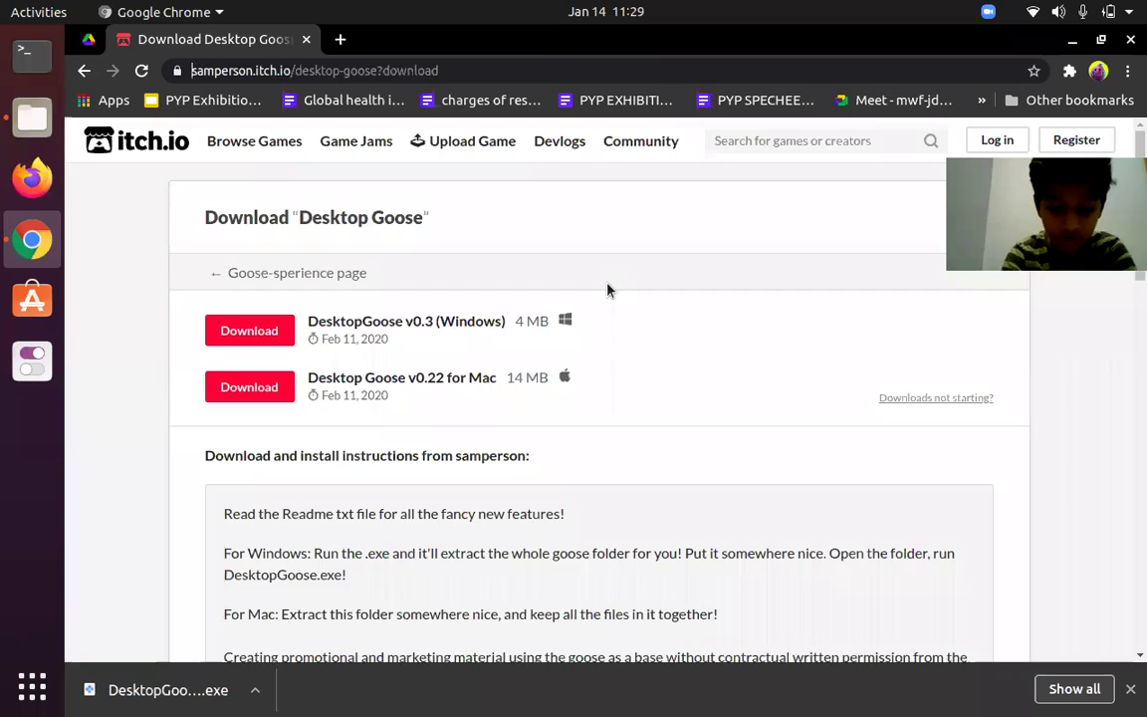
key("ctrl+t")
type("wine")
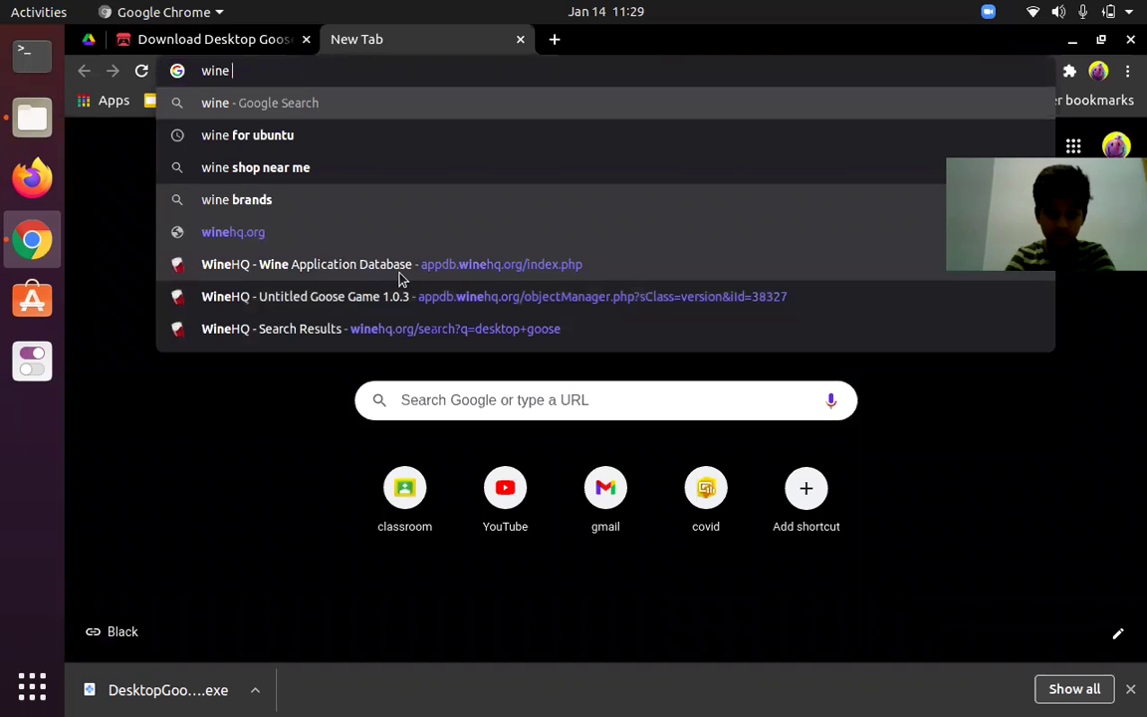
left_click(402, 279)
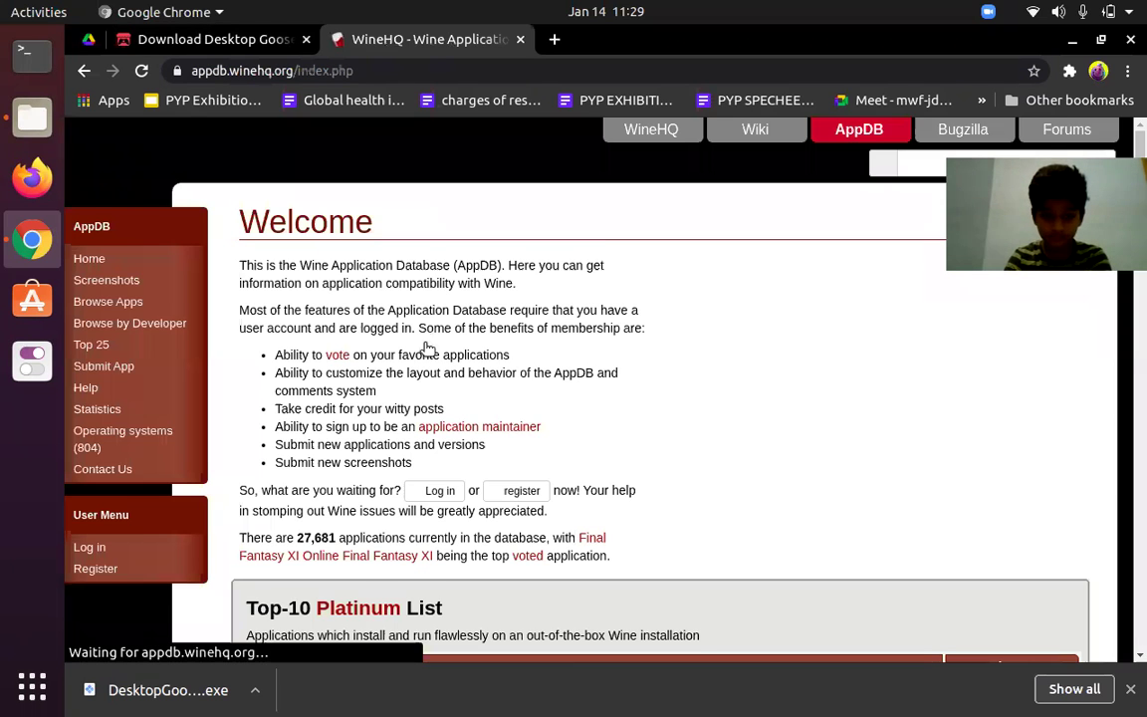
Step: Look through the Application Database welcome page and its Top-10 Platinum List, and return to the AppDB home
scroll(427, 347, "down", 2)
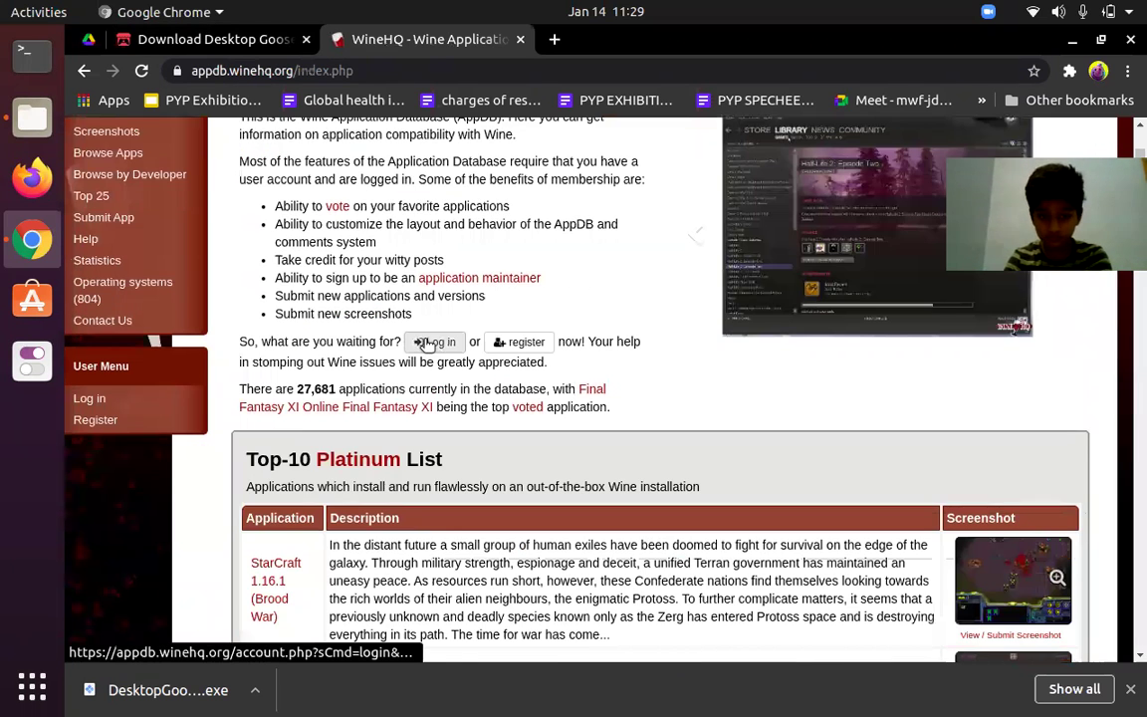
scroll(427, 343, "down", 5)
scroll(427, 336, "down", 4)
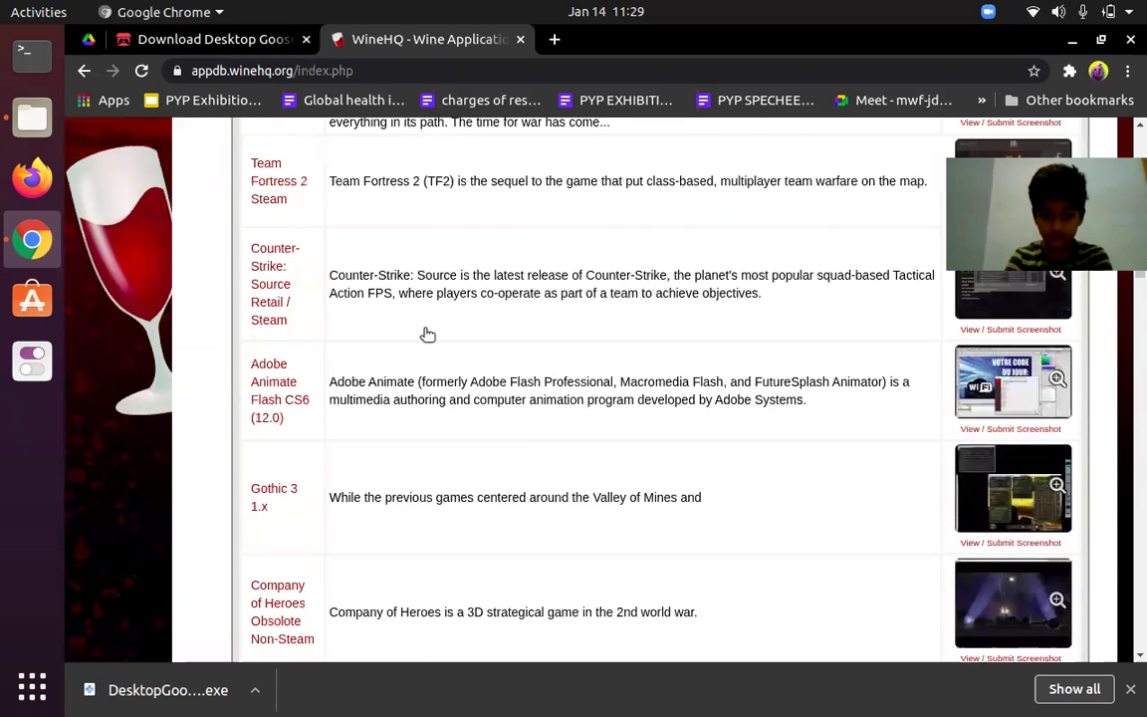
scroll(428, 335, "down", 4)
scroll(737, 291, "down", 4)
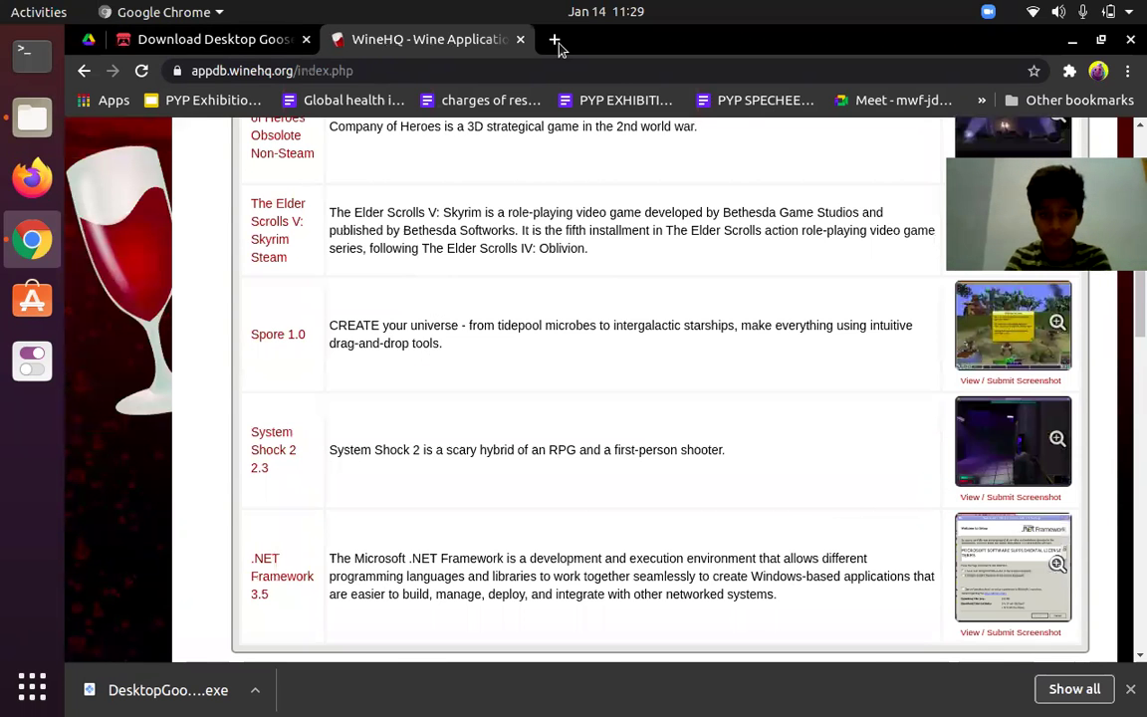
scroll(543, 300, "down", 5)
key("Home")
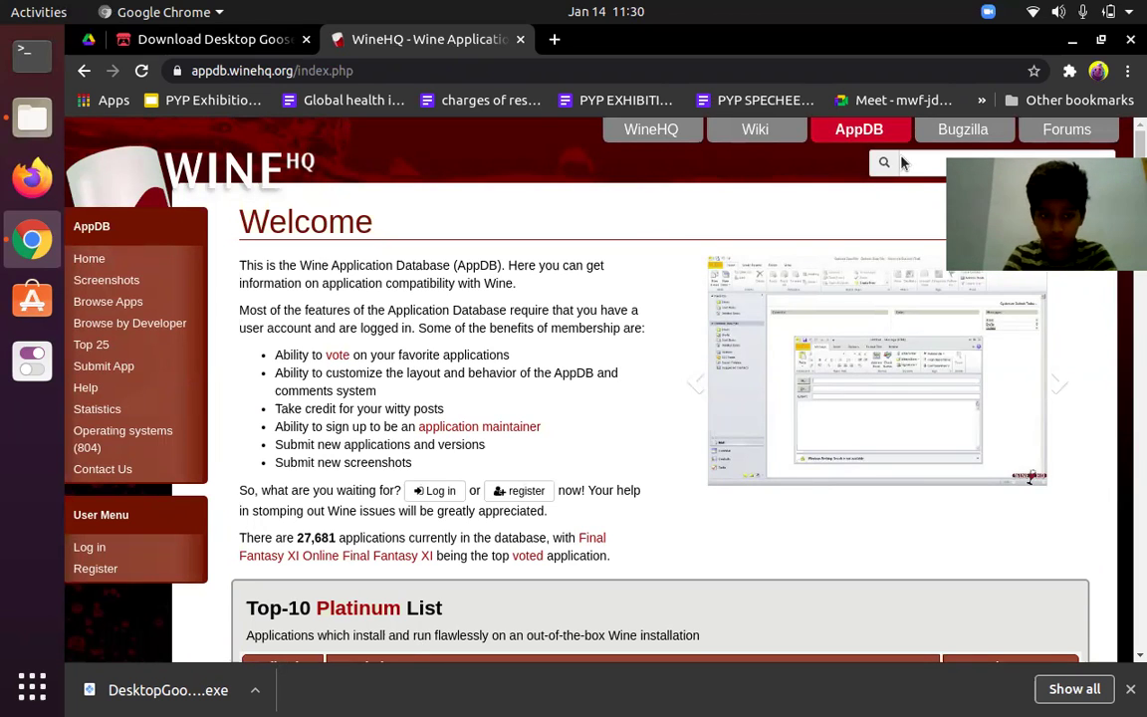
left_click(97, 262)
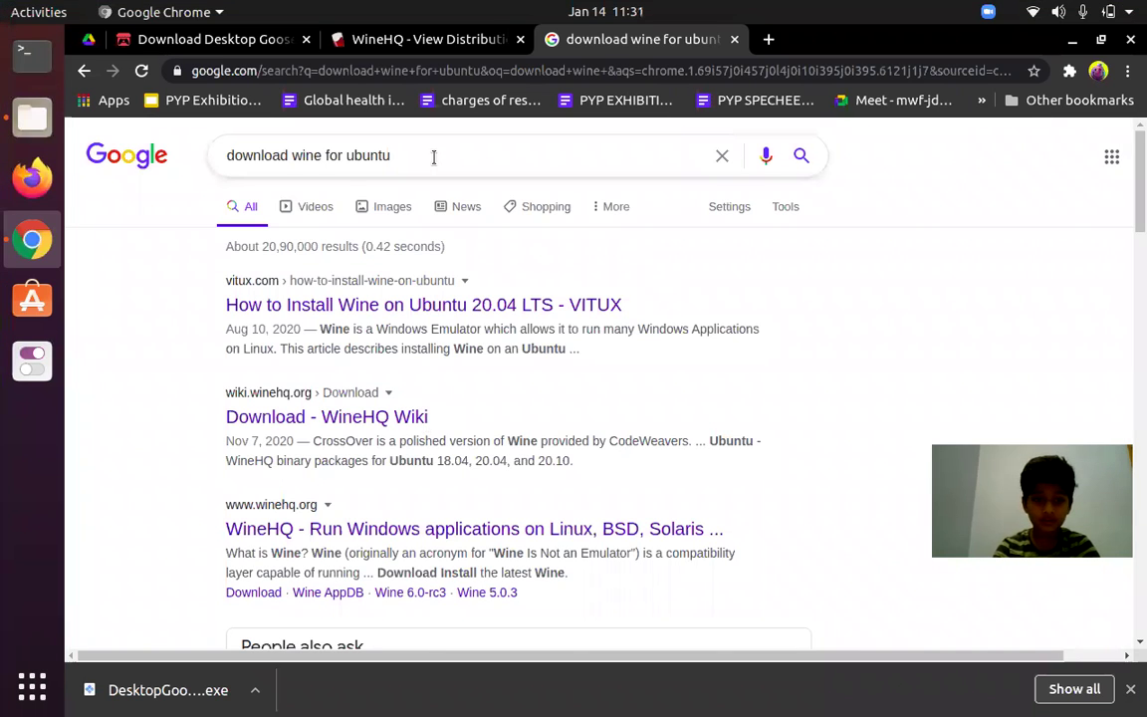
Step: Open the WineHQ Wiki Download page from the "download wine for ubuntu" results and review its binary packages and source downloads
triple_click(315, 159)
left_click(671, 301)
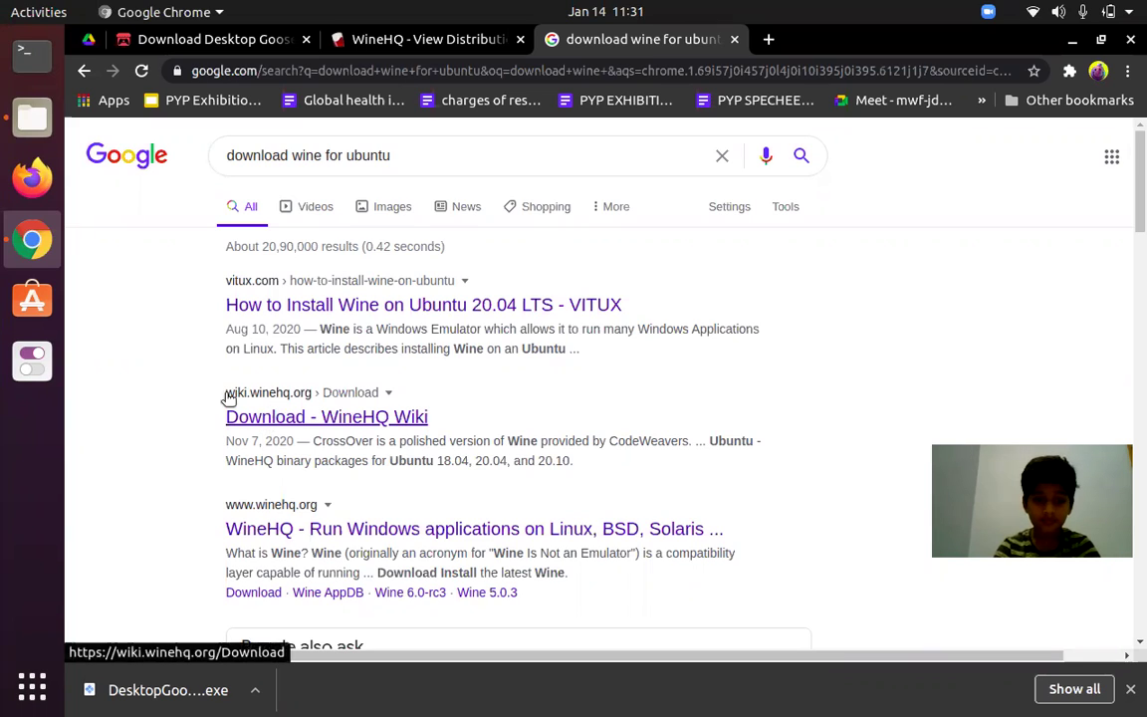
left_click(280, 429)
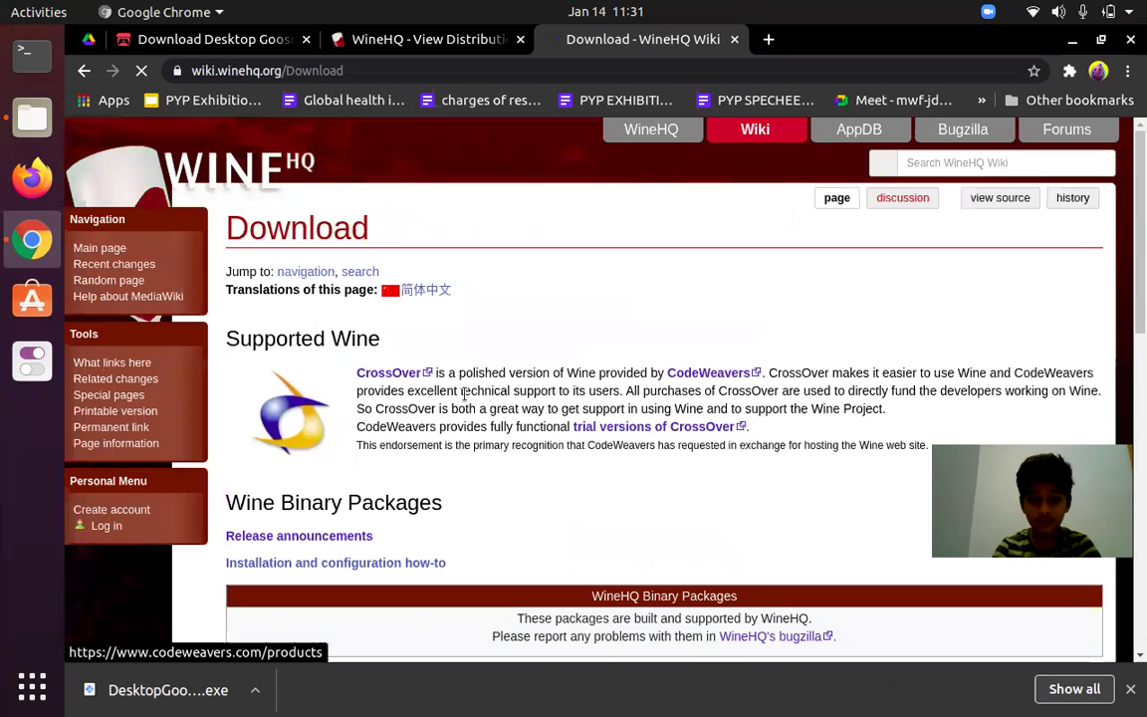
scroll(398, 318, "down", 3)
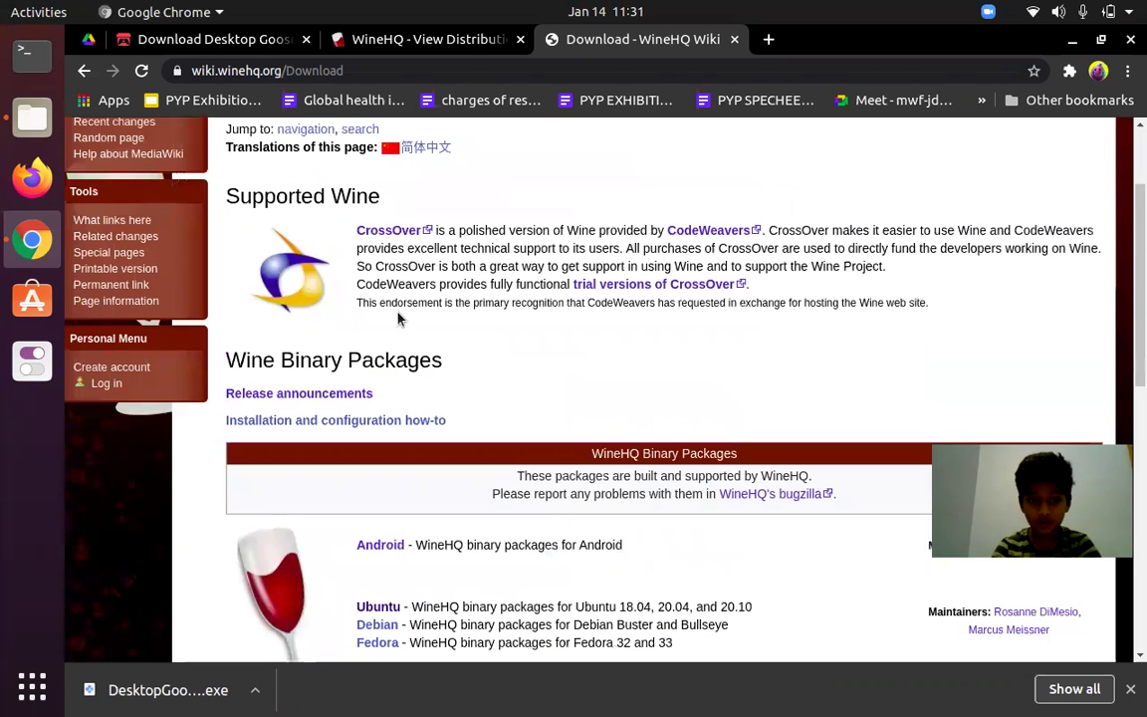
scroll(398, 318, "down", 6)
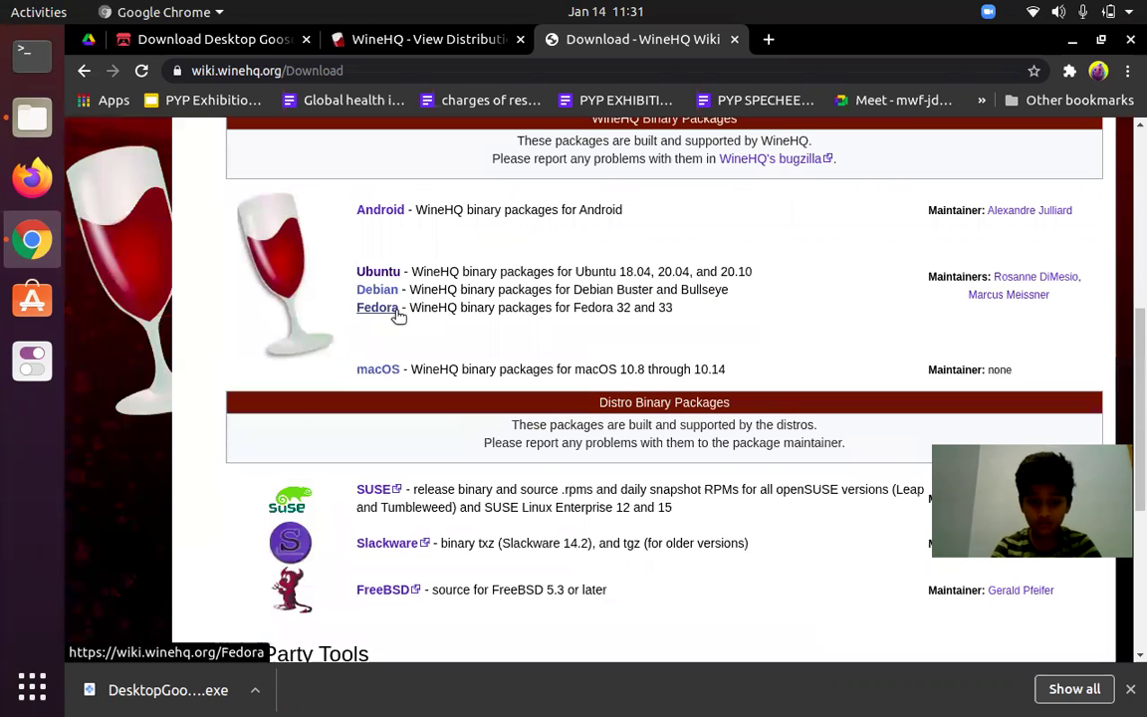
scroll(397, 318, "down", 7)
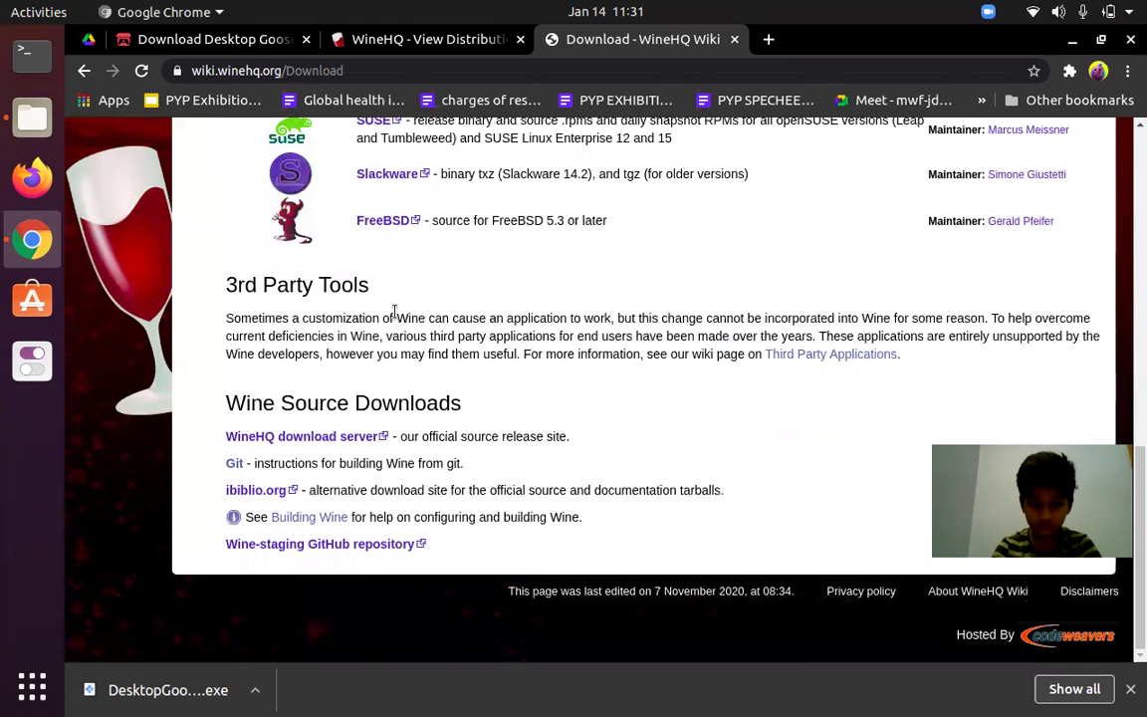
Step: Open the Ubuntu page from the WineHQ binary packages list on the Download page
scroll(397, 318, "up", 2)
scroll(578, 408, "up", 5)
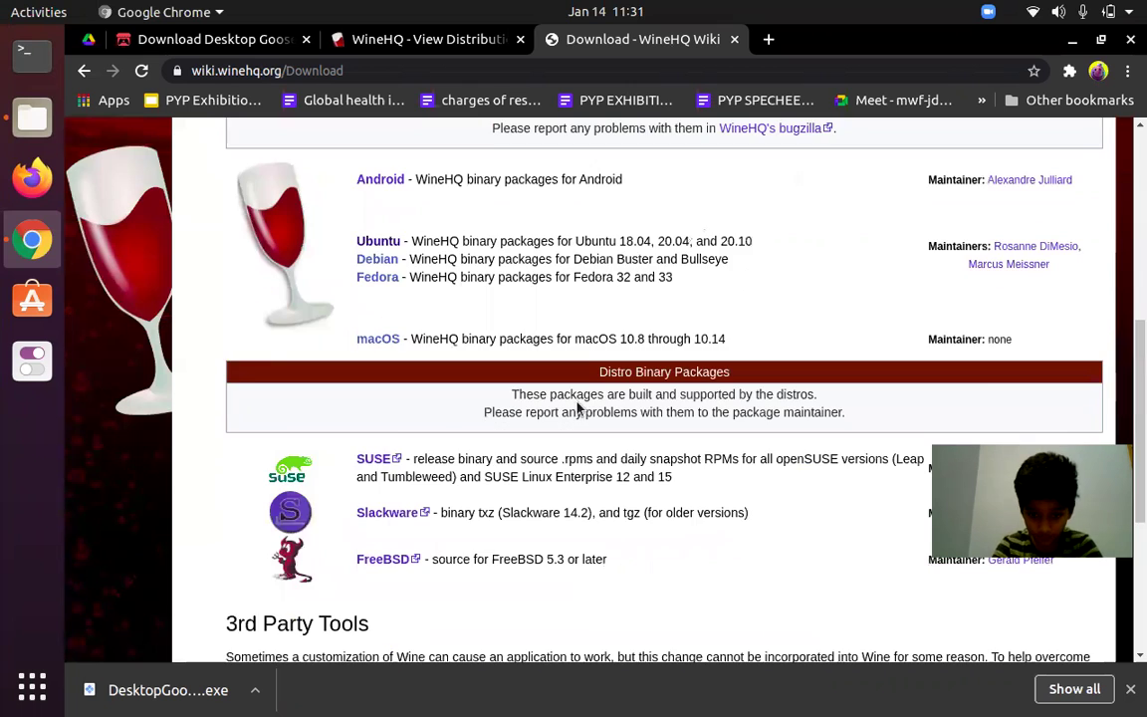
scroll(577, 409, "up", 3)
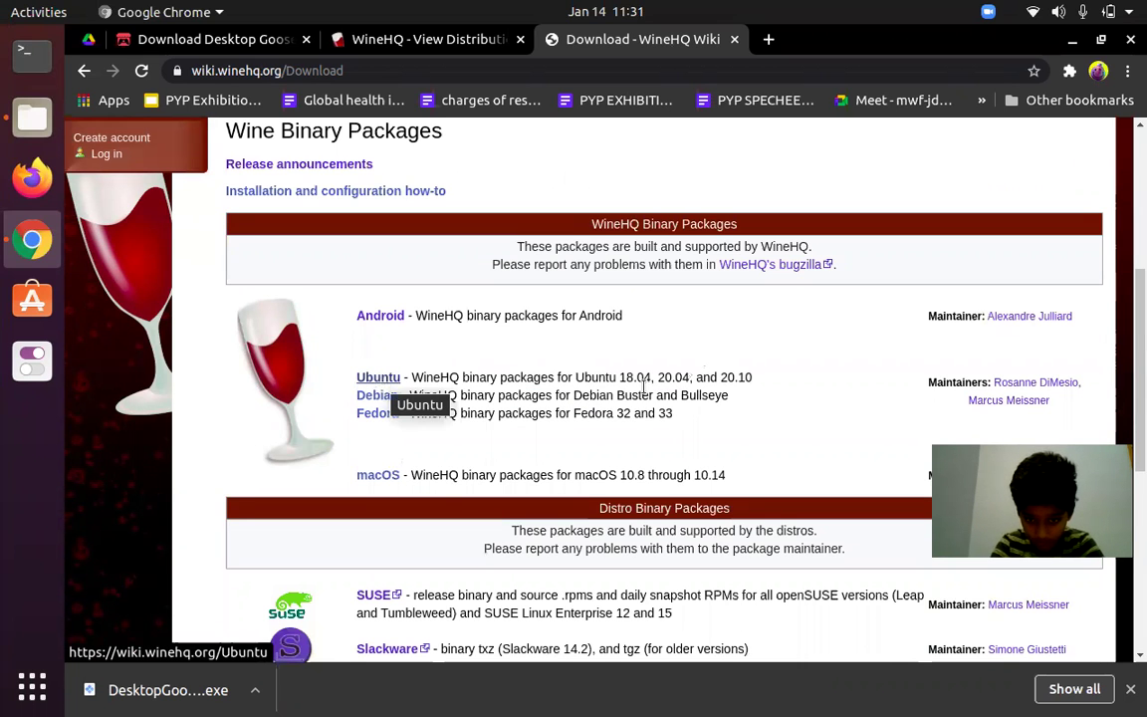
left_click_drag(657, 378, 690, 380)
left_click(388, 384)
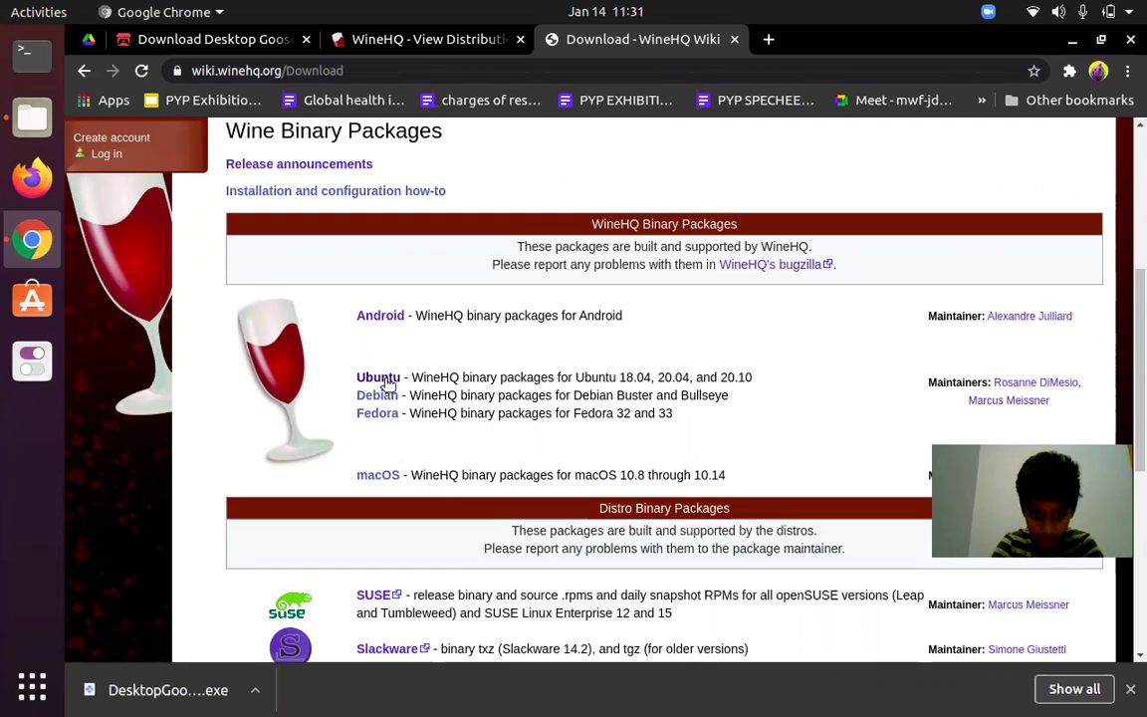
left_click(385, 380)
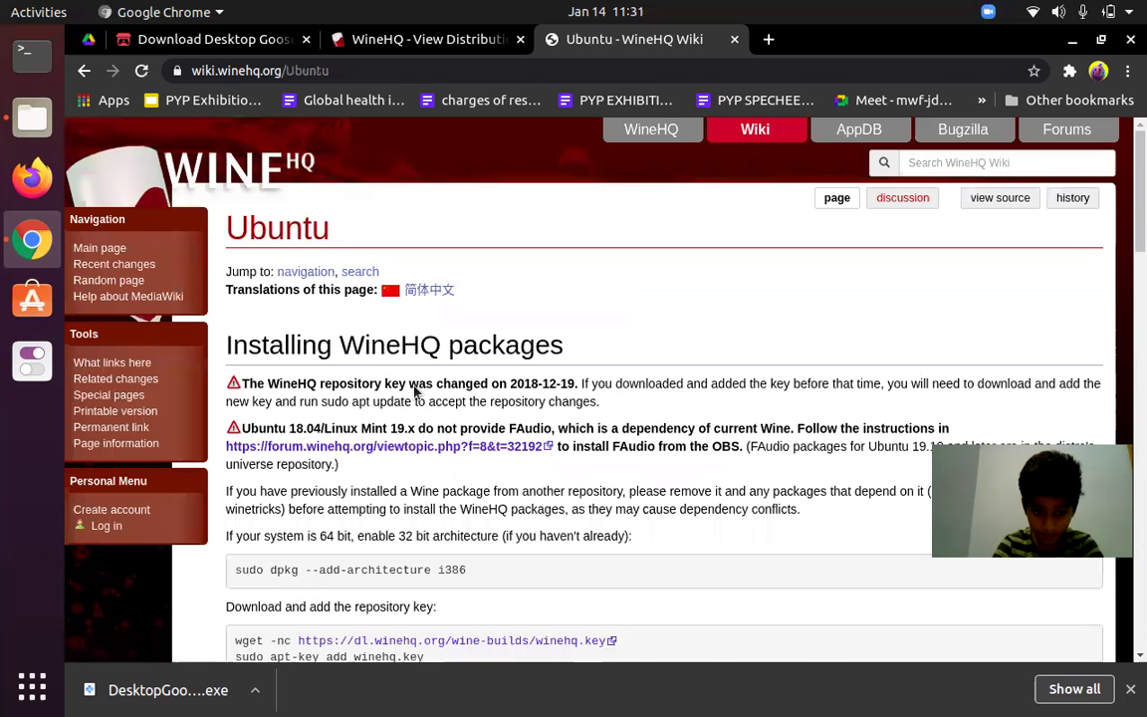
Step: Examine the instructions for enabling 32 bit architecture and adding the WineHQ repository key
scroll(417, 392, "down", 5)
scroll(404, 382, "up", 2)
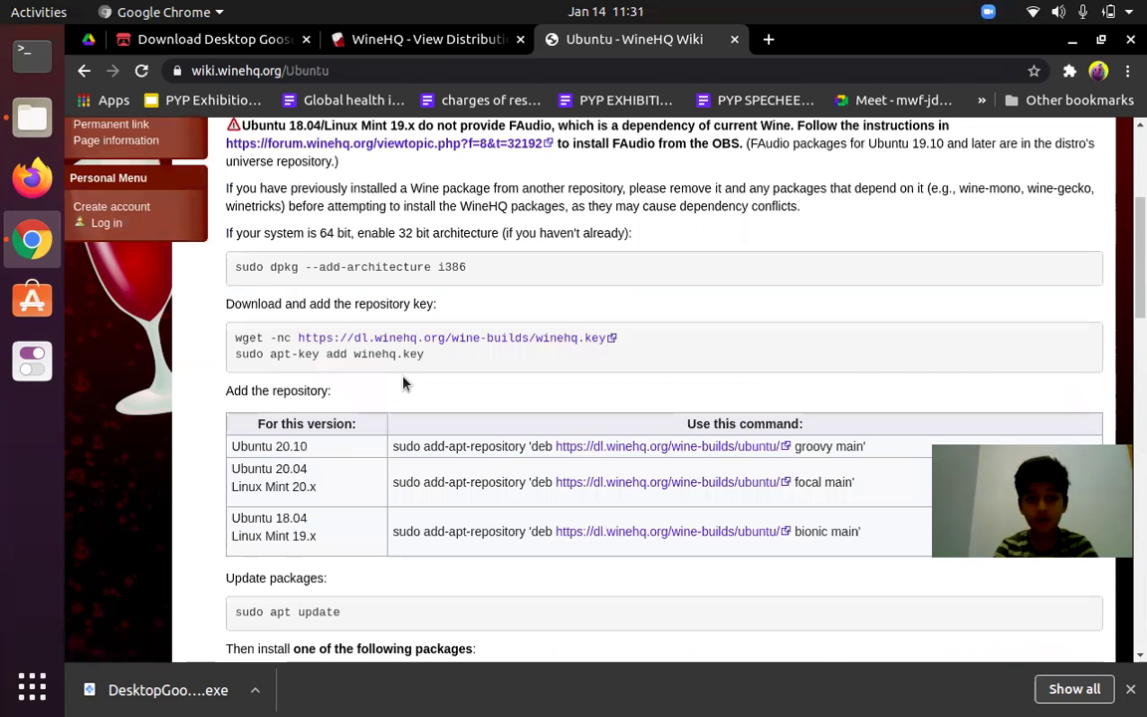
scroll(392, 356, "up", 4)
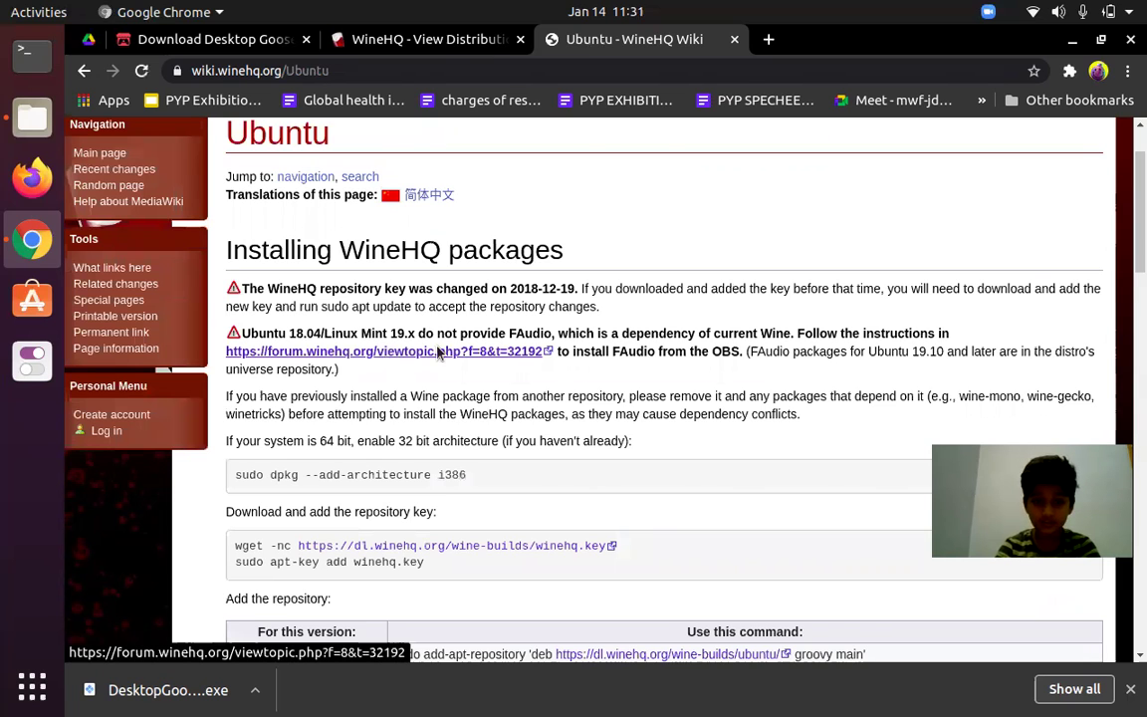
scroll(438, 352, "down", 2)
scroll(503, 244, "down", 3)
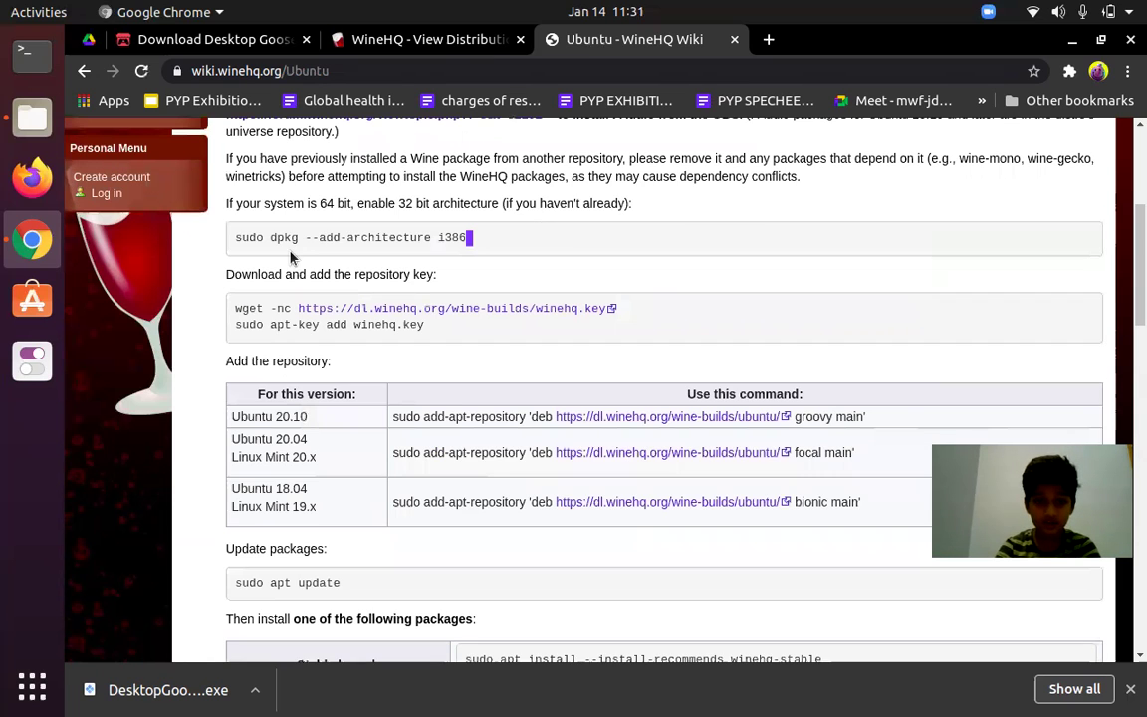
left_click_drag(233, 237, 473, 221)
left_click(427, 209)
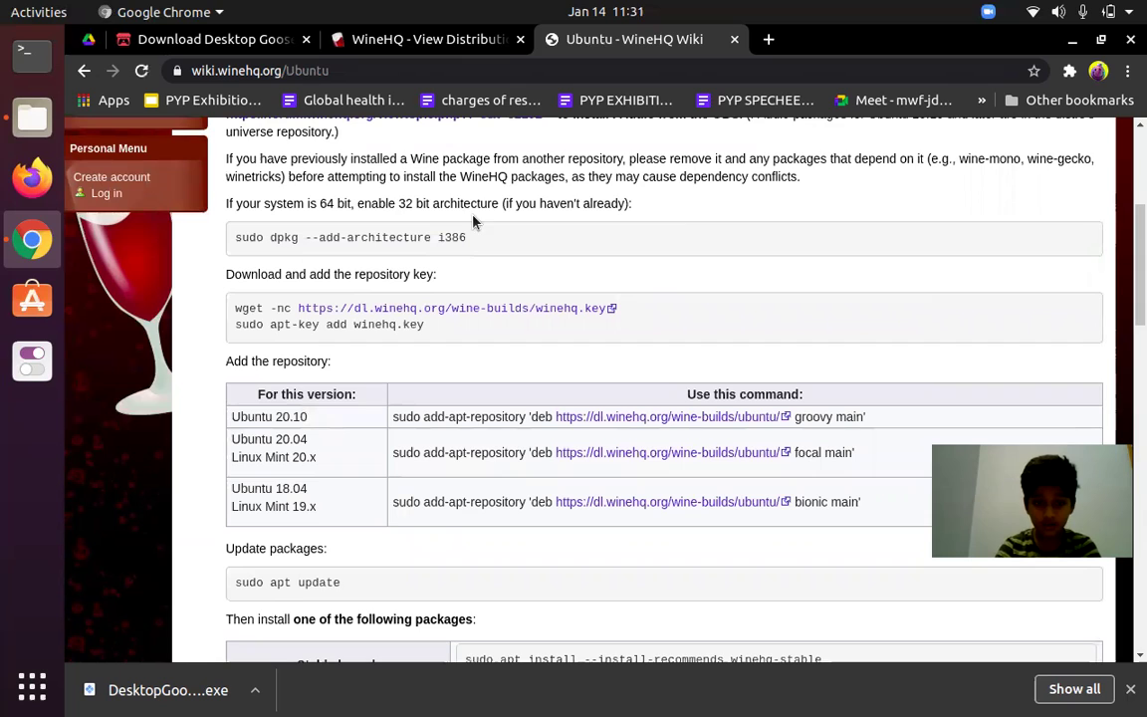
double_click(410, 203)
left_click(512, 336)
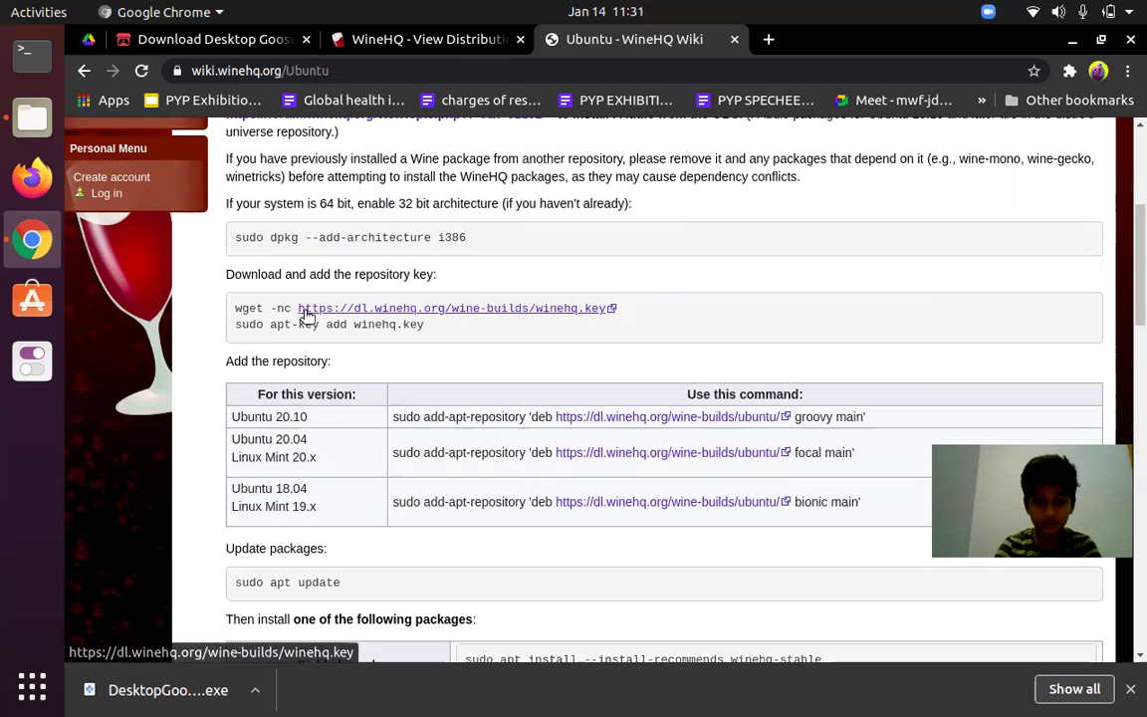
Step: Examine the add-apt-repository commands for each Ubuntu version, focusing on the Ubuntu 20.04 row
scroll(366, 287, "down", 4)
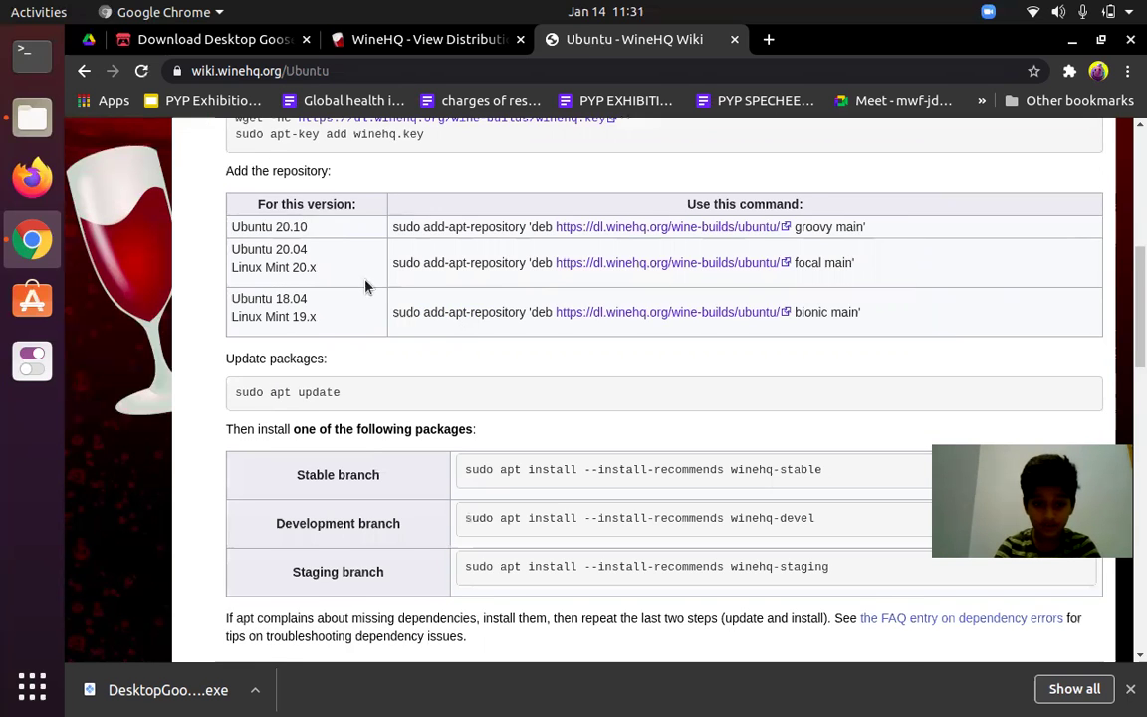
scroll(351, 229, "down", 1)
scroll(352, 249, "down", 1)
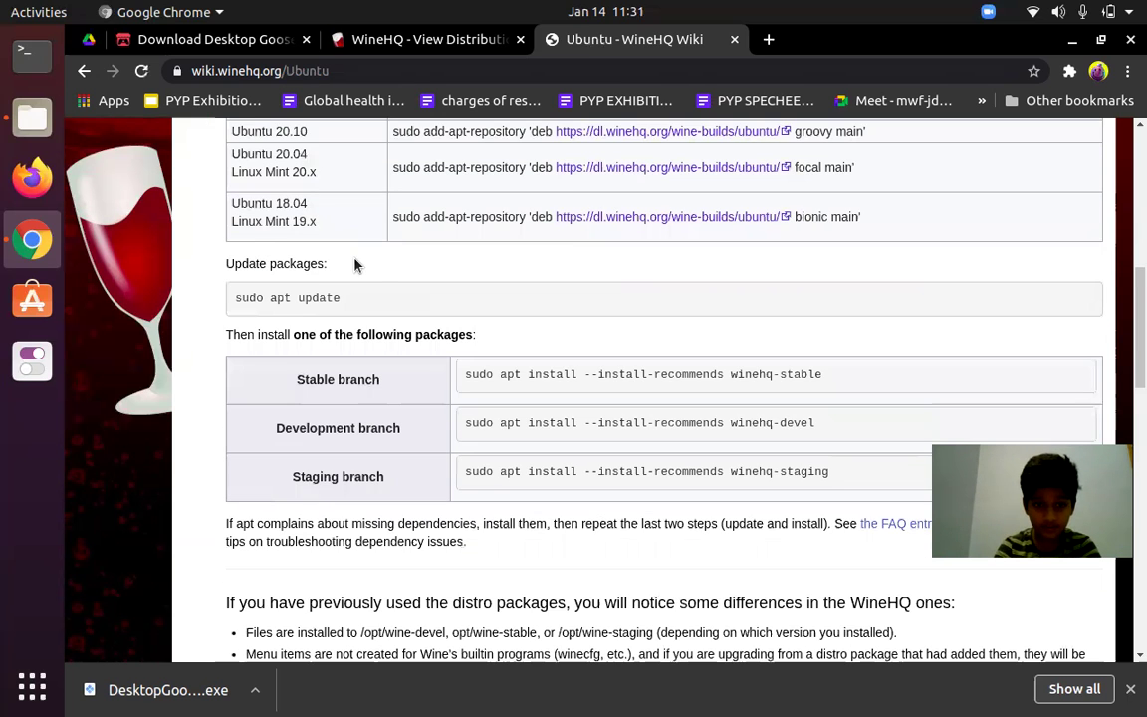
scroll(379, 266, "up", 2)
left_click_drag(393, 263, 502, 263)
double_click(294, 250)
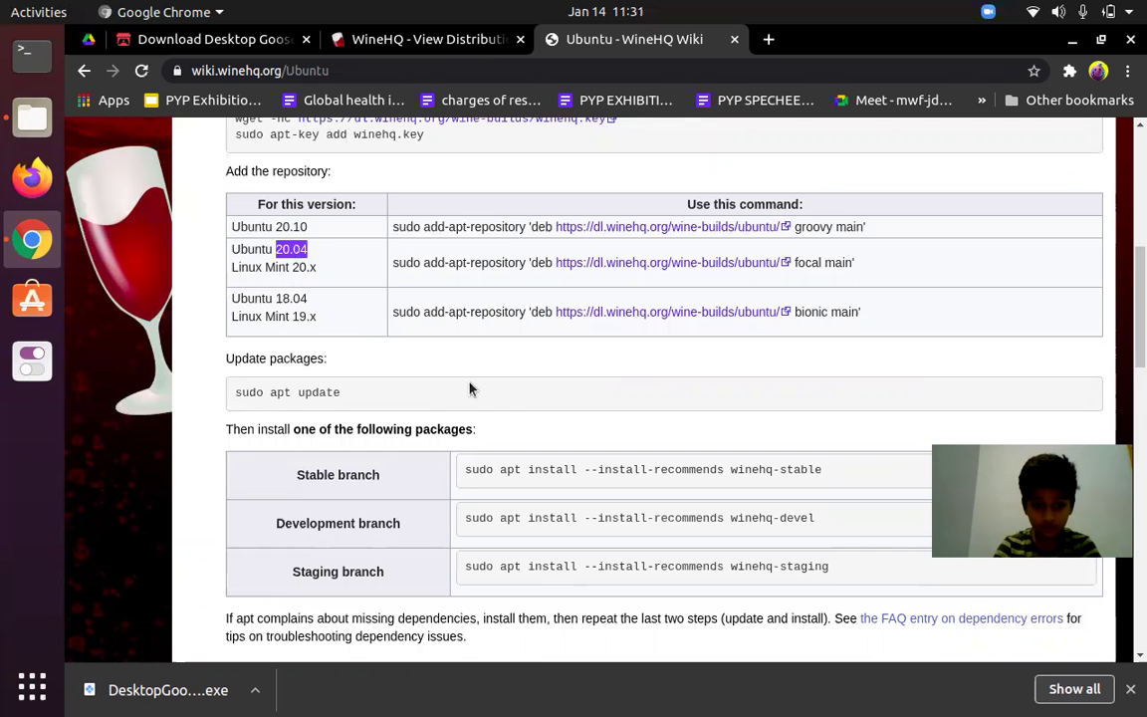
Step: Review the package update command, the stable, development and staging install commands, and the notes on differences from the distro packages
scroll(356, 320, "down", 3)
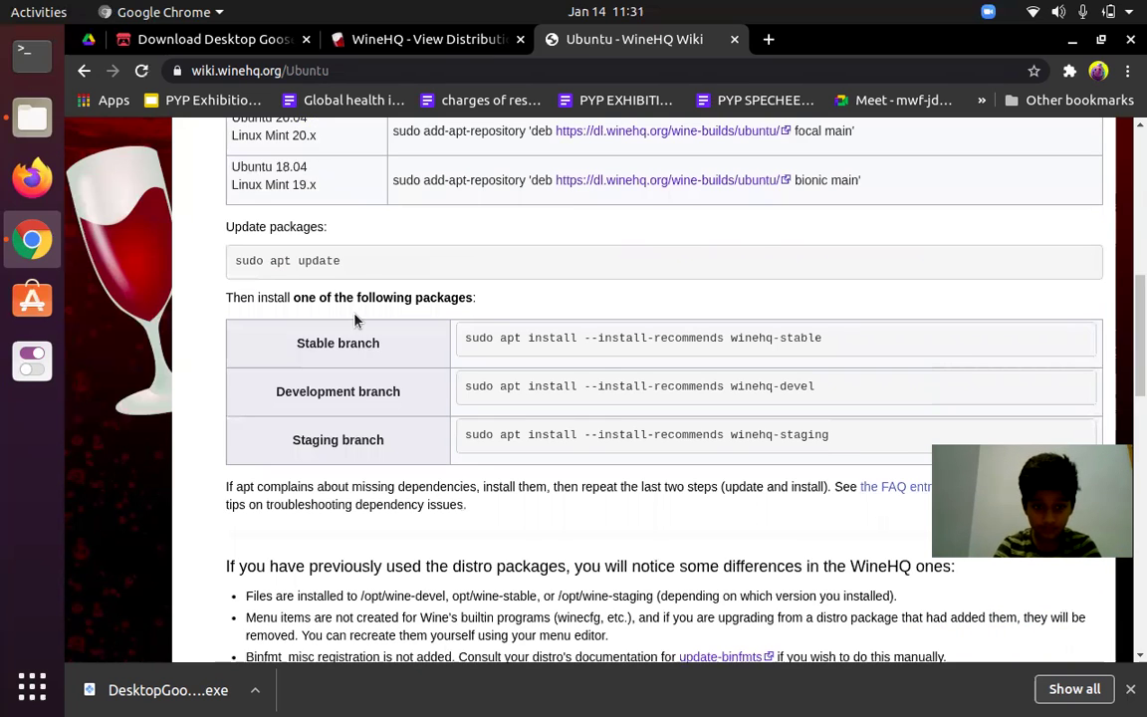
scroll(358, 271, "down", 1)
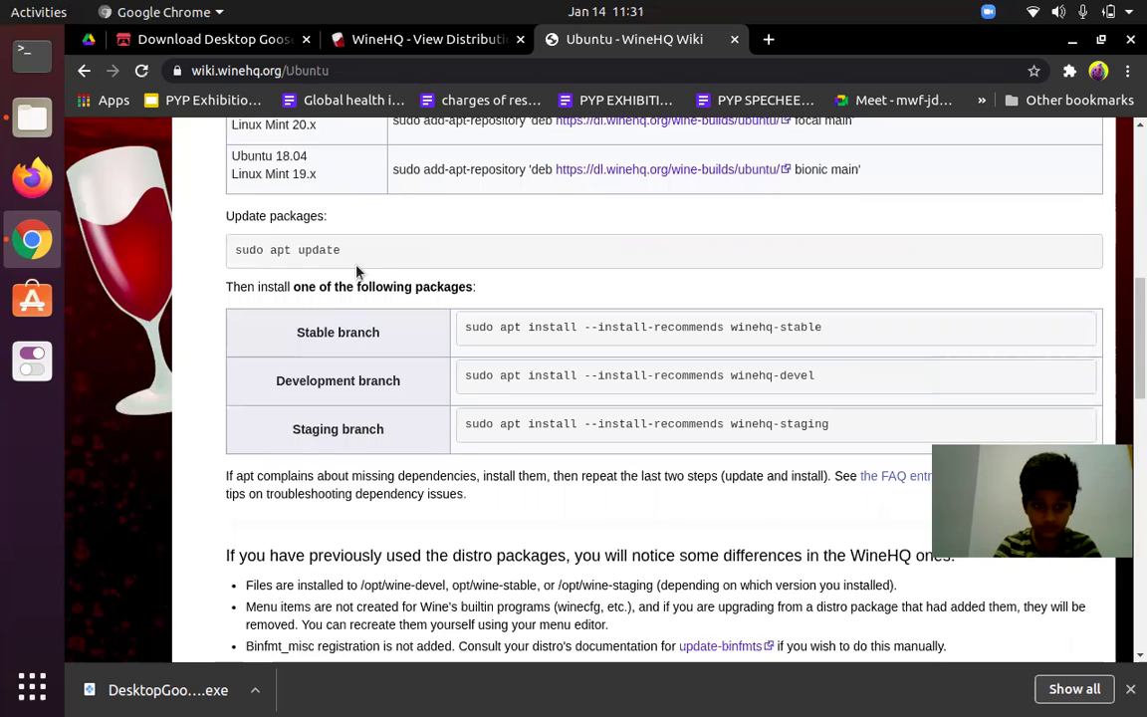
triple_click(243, 248)
left_click(387, 333)
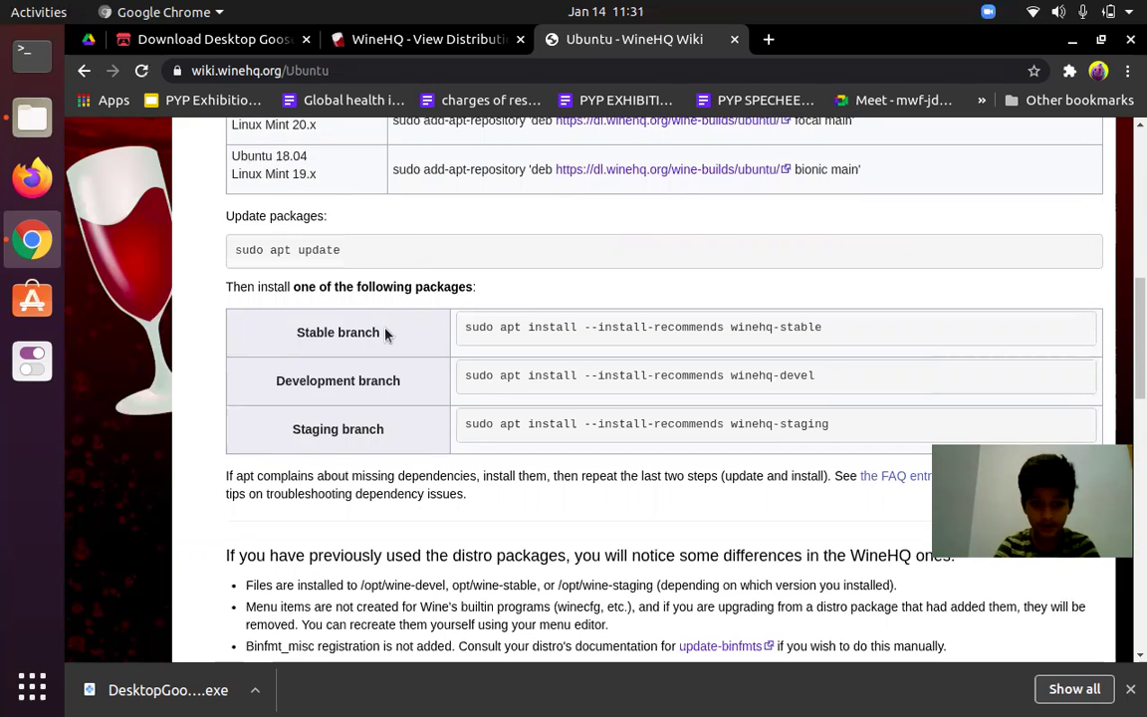
scroll(324, 309, "down", 2)
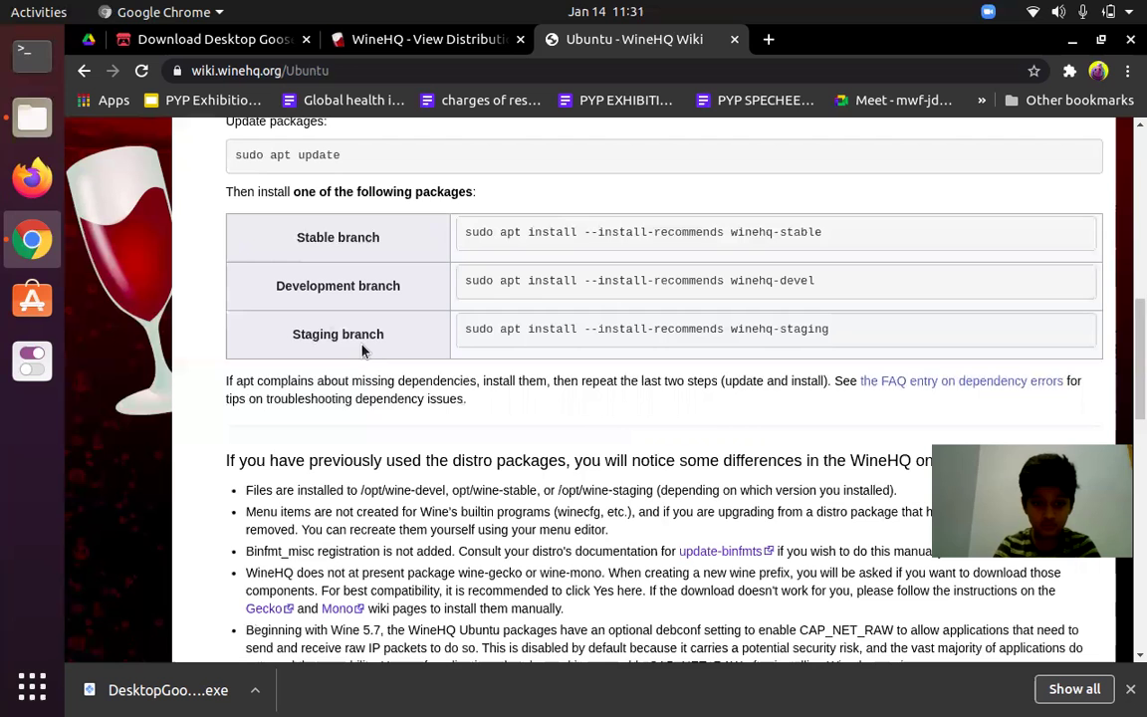
triple_click(395, 352)
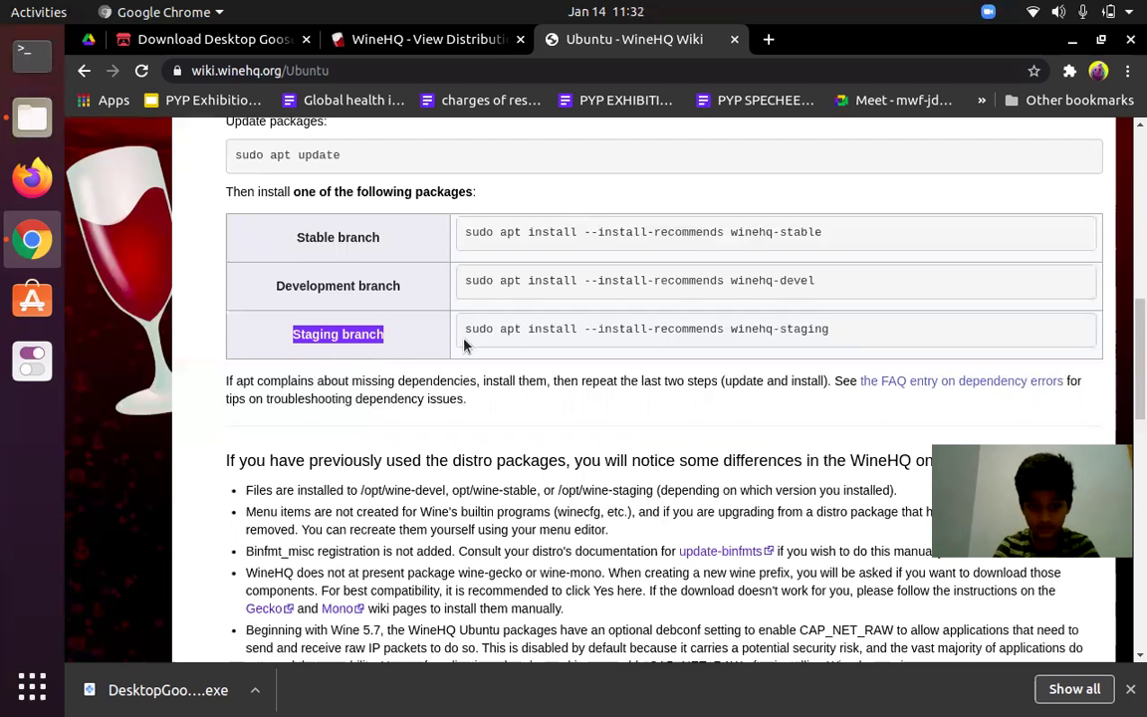
left_click(454, 372)
scroll(449, 372, "down", 4)
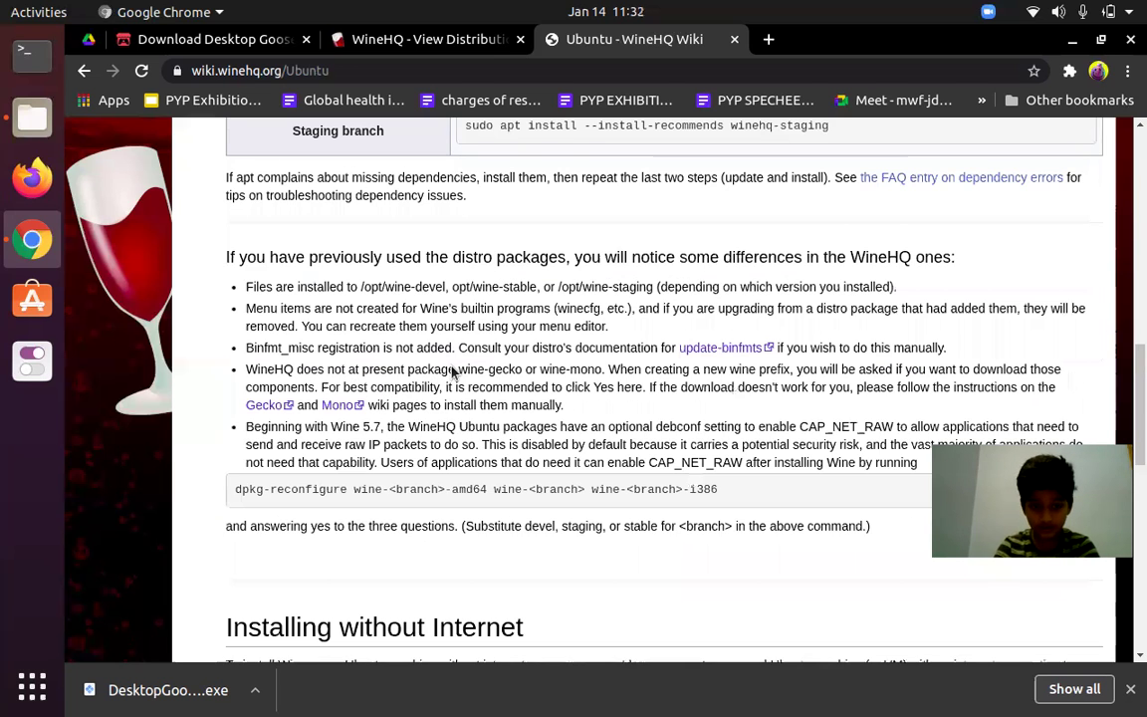
scroll(532, 354, "down", 3)
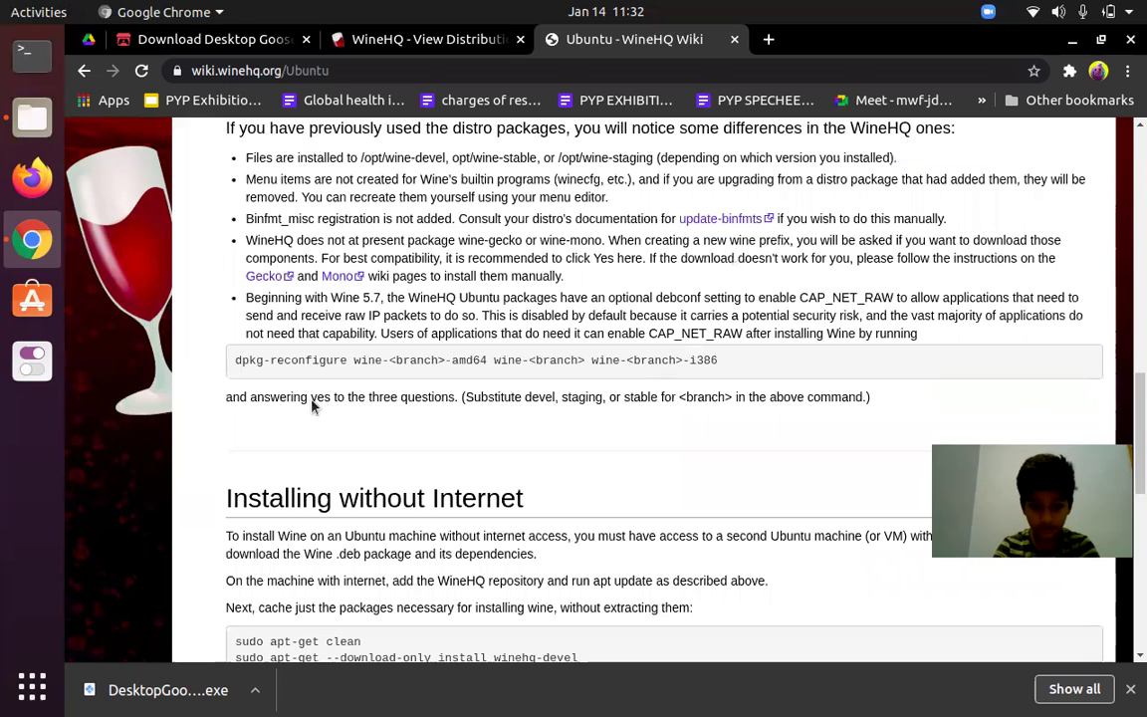
scroll(450, 337, "up", 2)
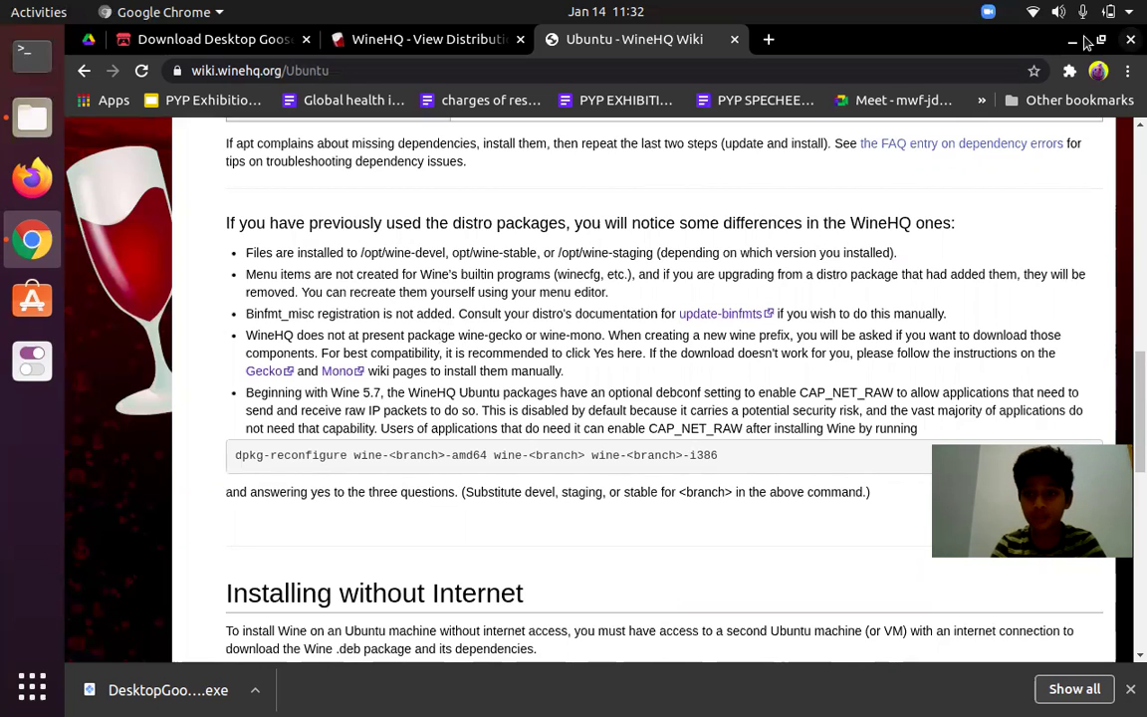
Step: Minimize the browser, move the Files window aside, and open a maximized Terminal window
key("super+h")
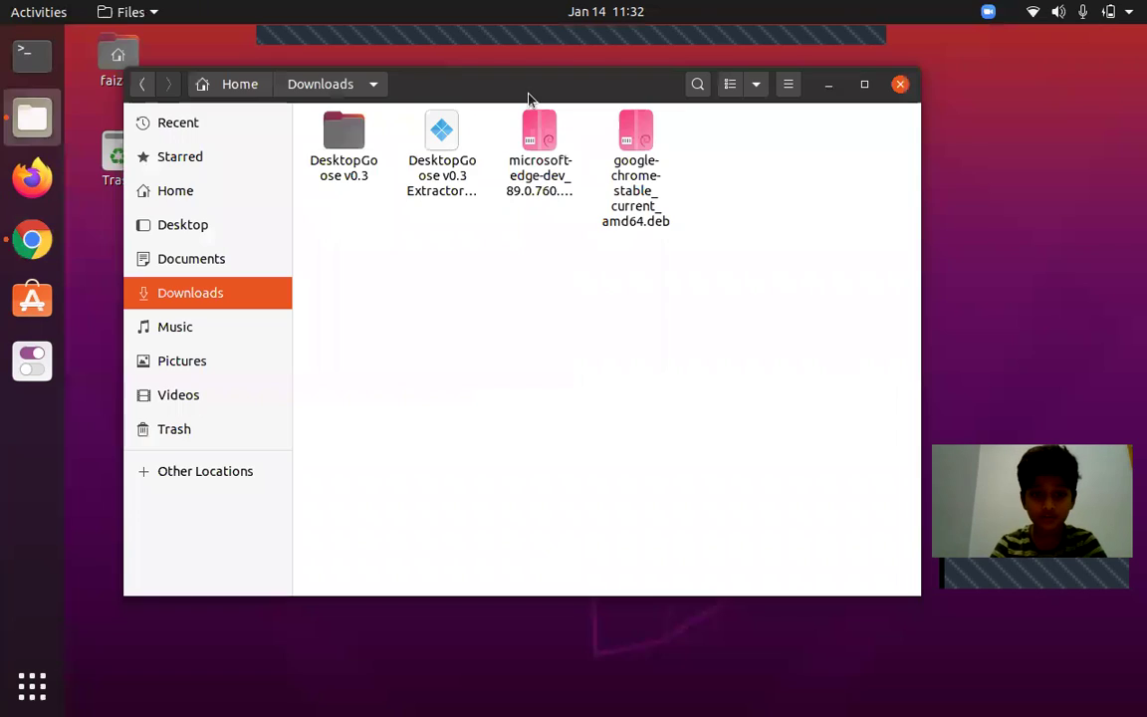
left_click_drag(535, 83, 645, 83)
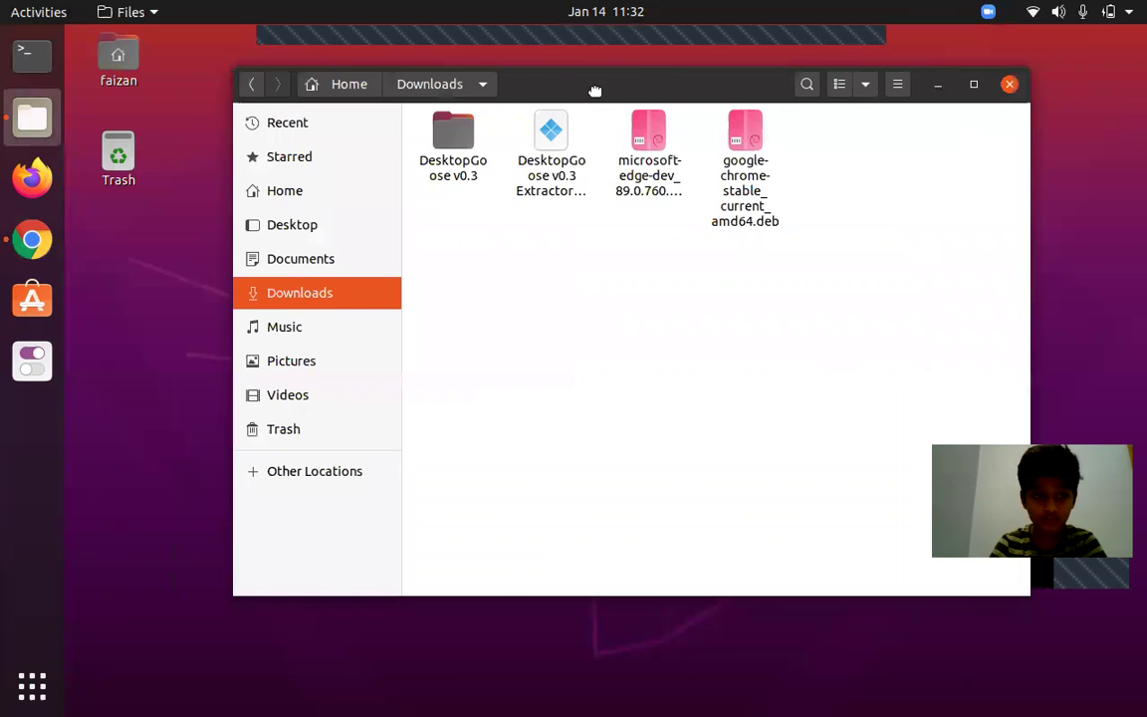
left_click_drag(109, 63, 57, 60)
left_click(57, 58)
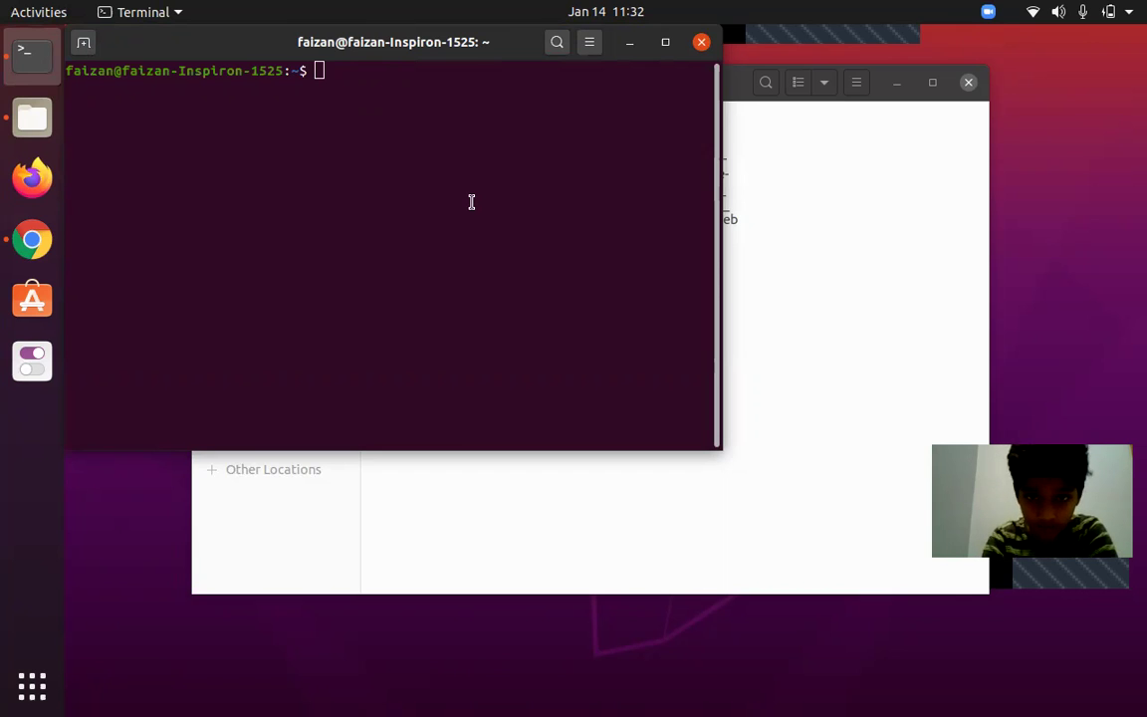
key("super+Up")
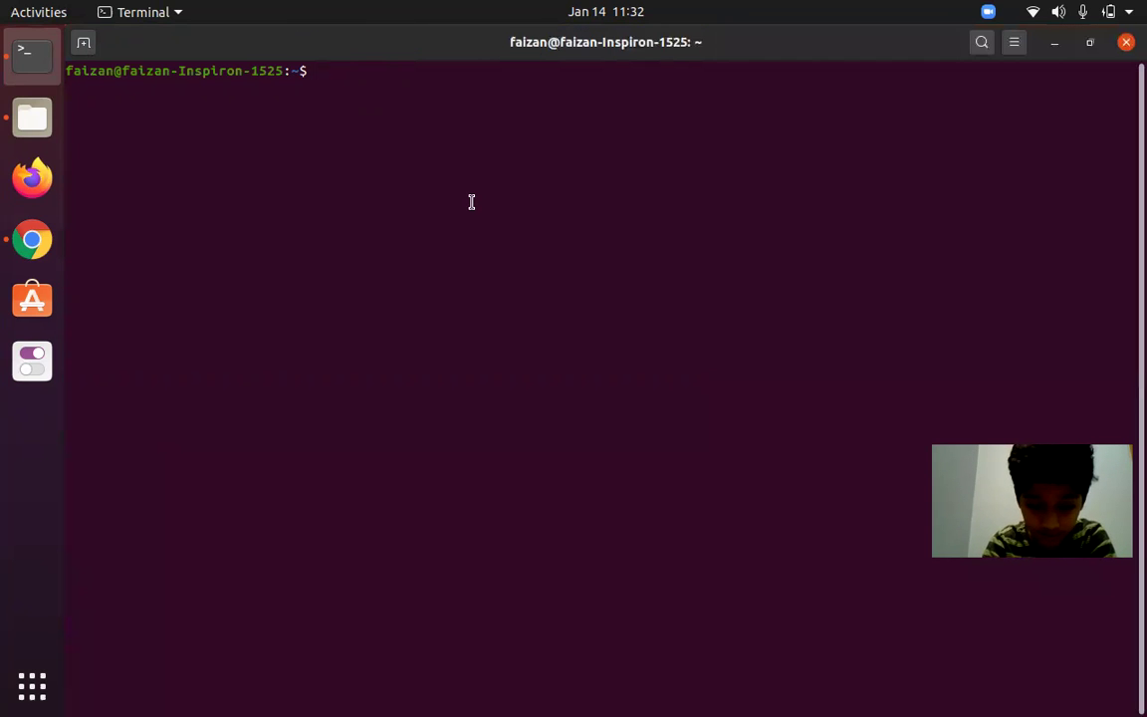
Step: Change to the Downloads directory with cd and list its contents with ls
type("w")
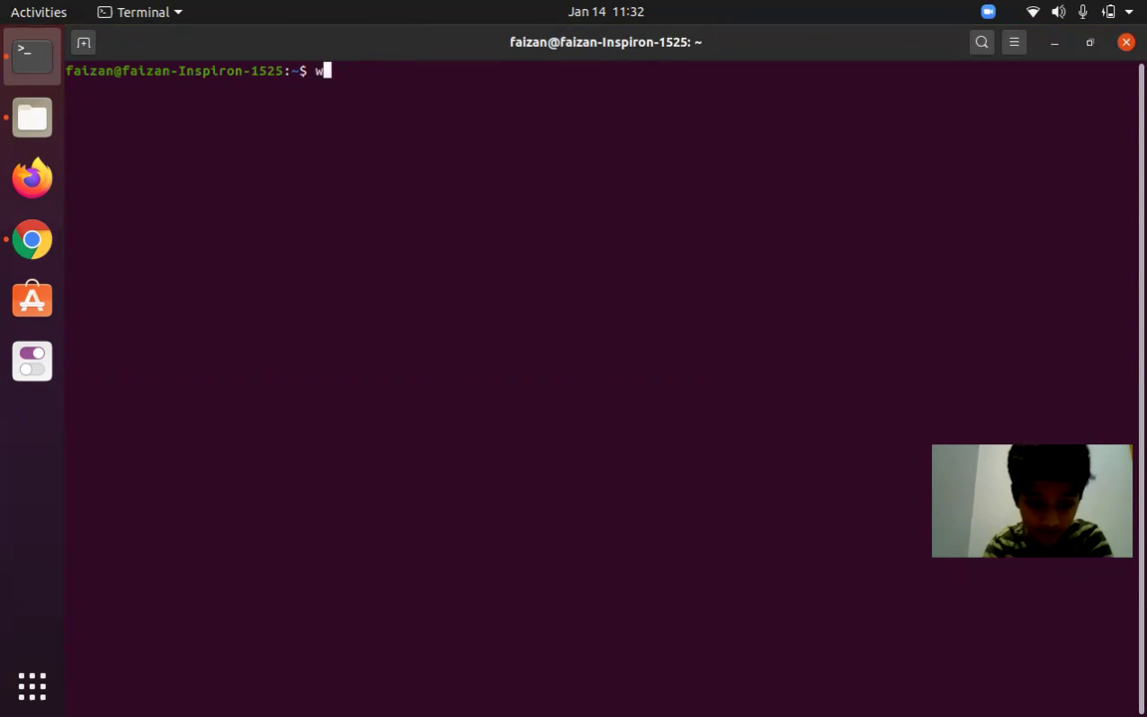
key("BackSpace")
type("cd Dow")
key("Tab")
key("Return")
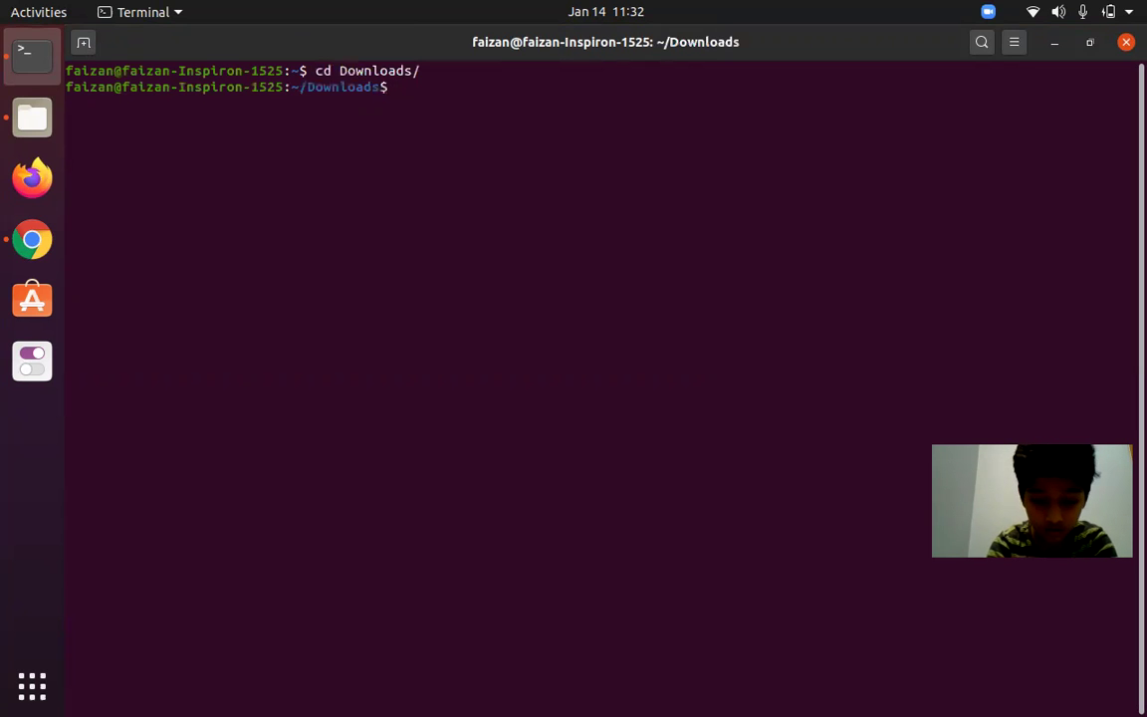
type("ls")
key("Return")
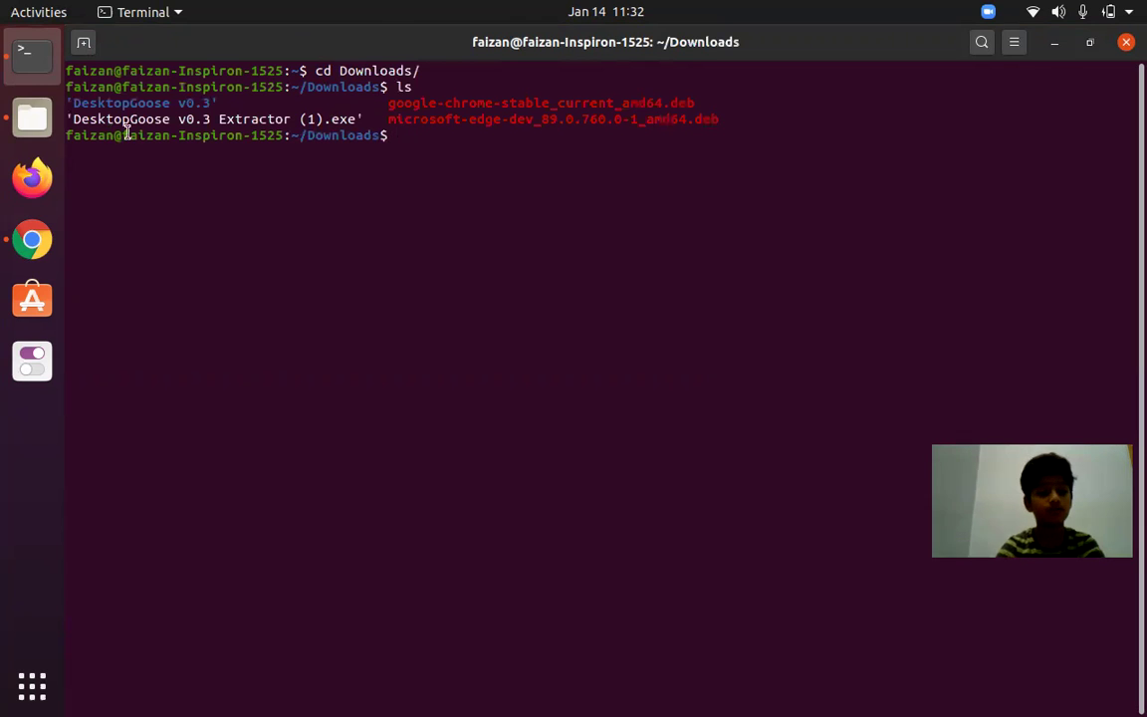
type("wine")
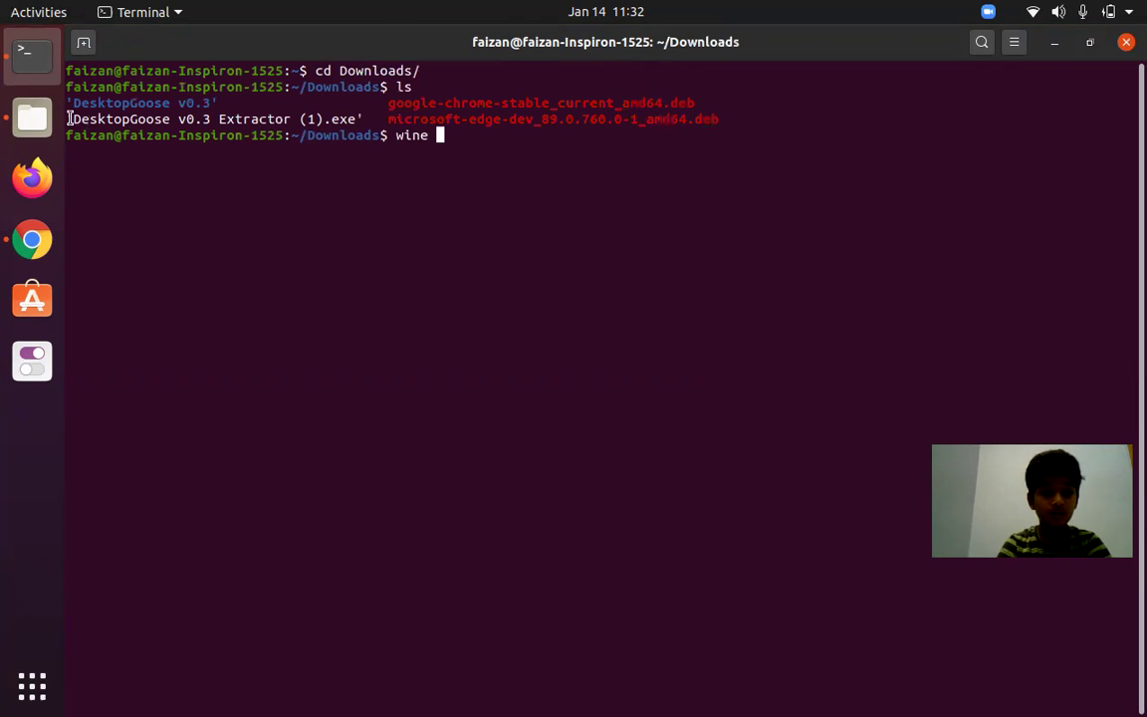
left_click_drag(67, 119, 389, 134)
left_click(389, 134)
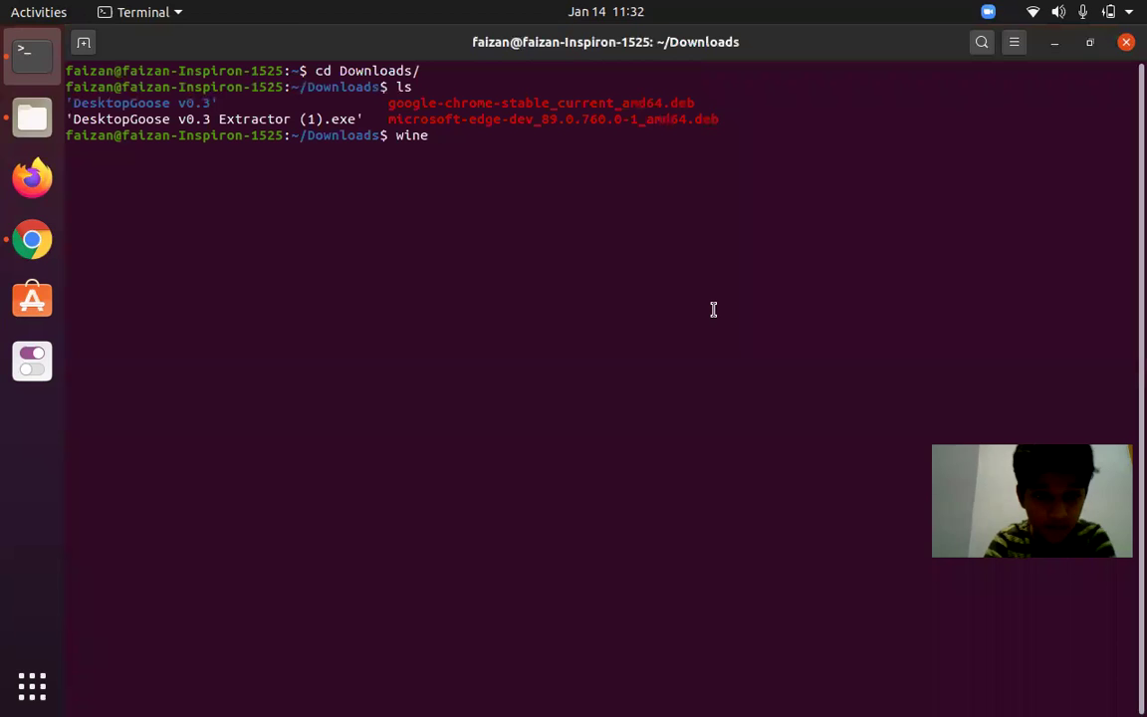
type("wine")
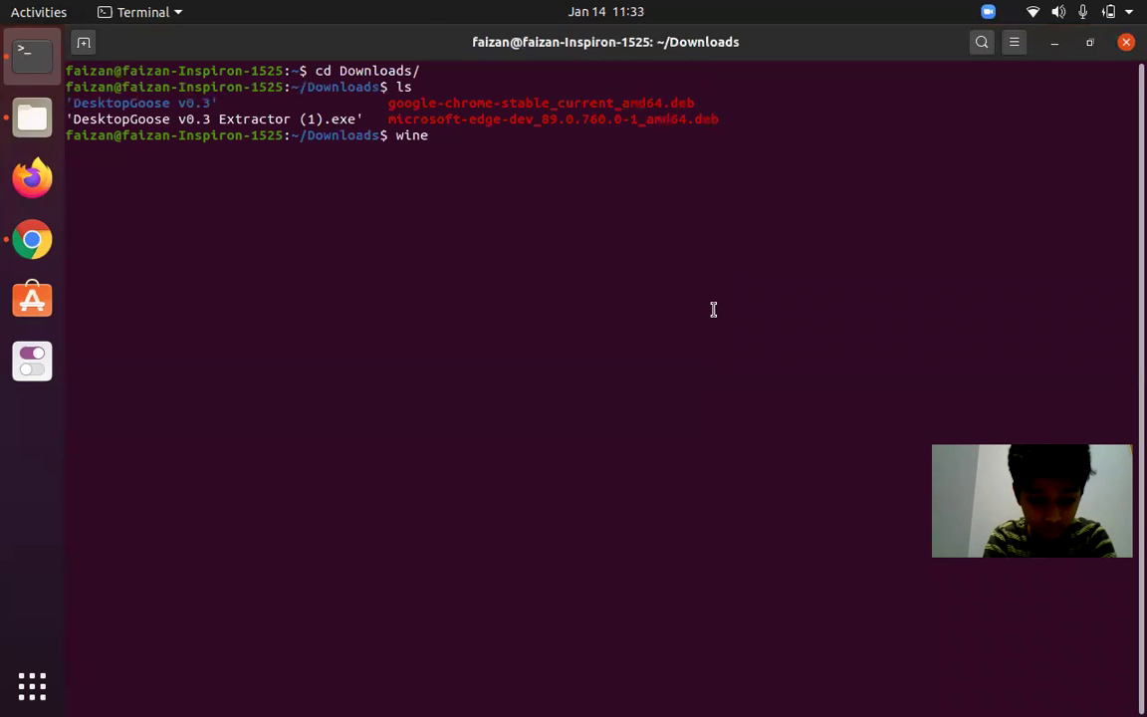
type(" de")
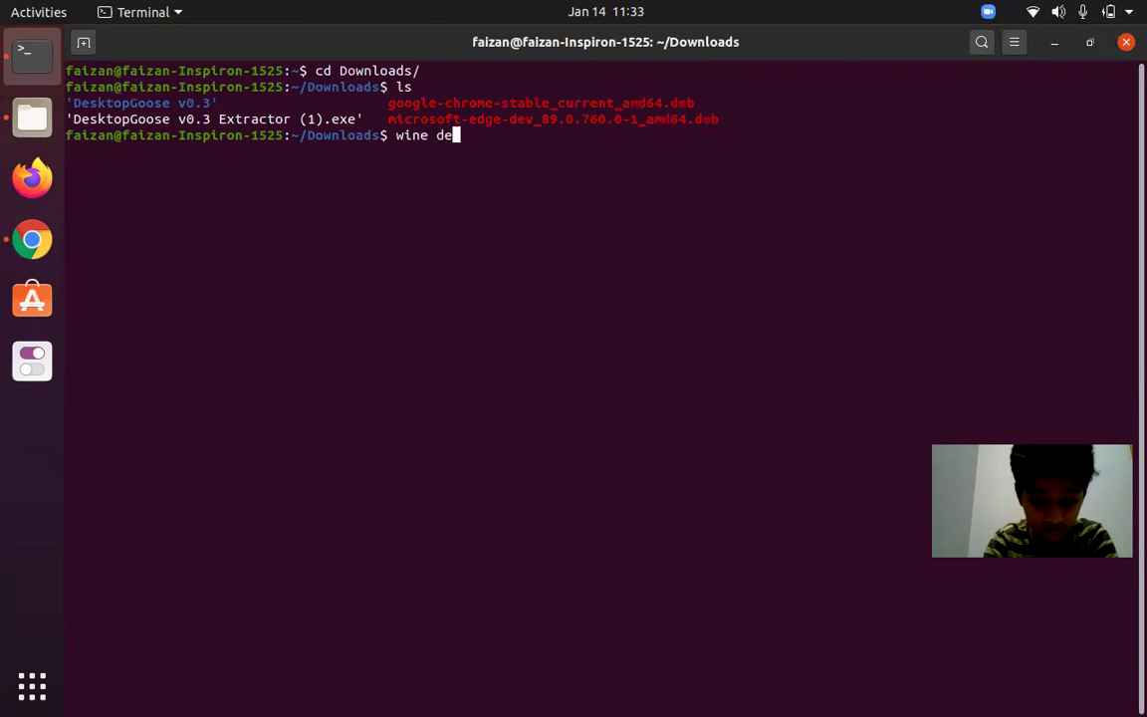
type("sktop")
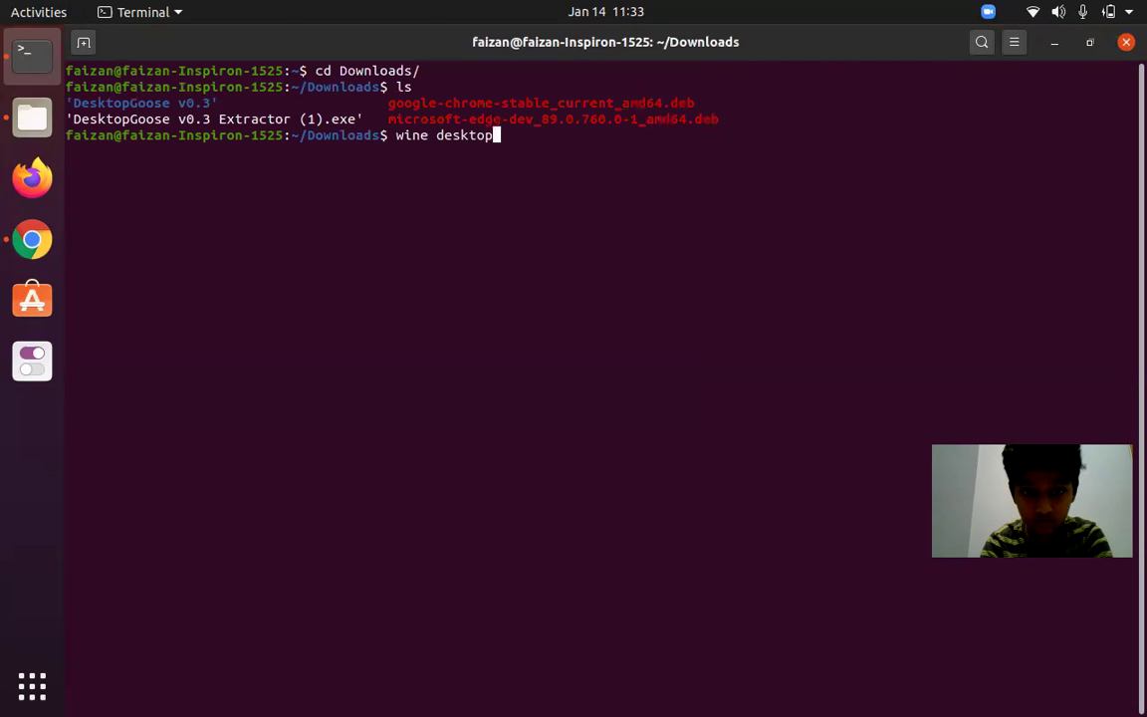
type("\\\\\\")
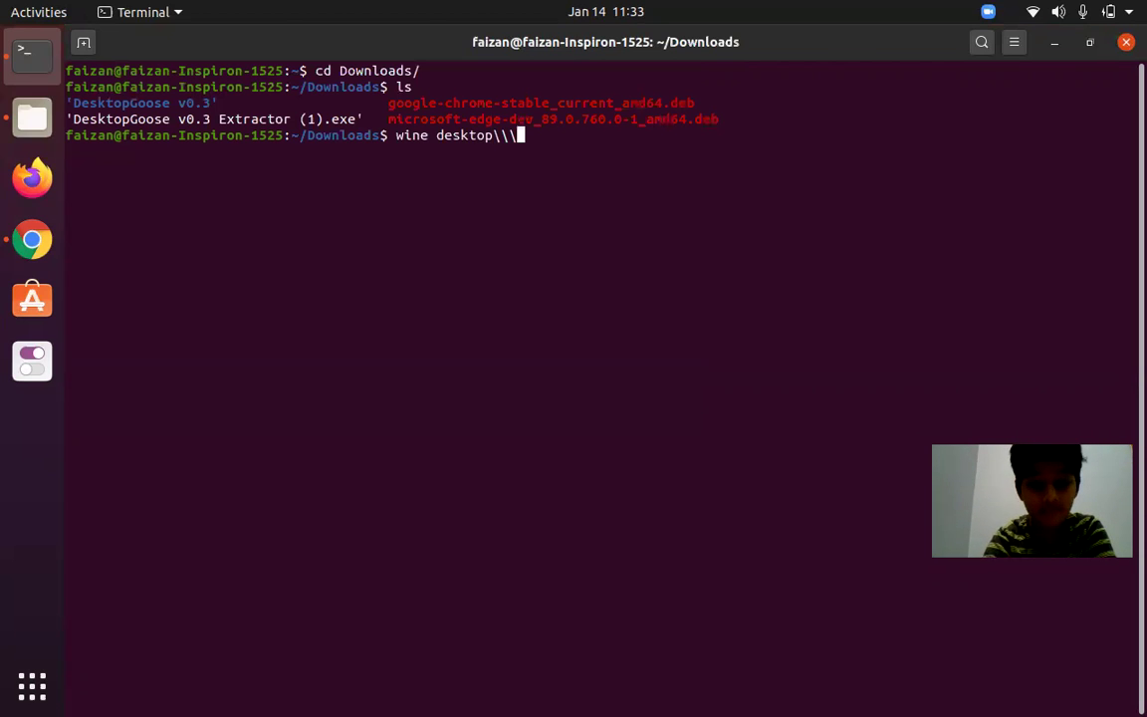
key("BackSpace")
key("BackSpace")
key("BackSpace")
key("BackSpace")
key("BackSpace")
key("BackSpace")
key("BackSpace")
key("BackSpace")
key("BackSpace")
key("BackSpace")
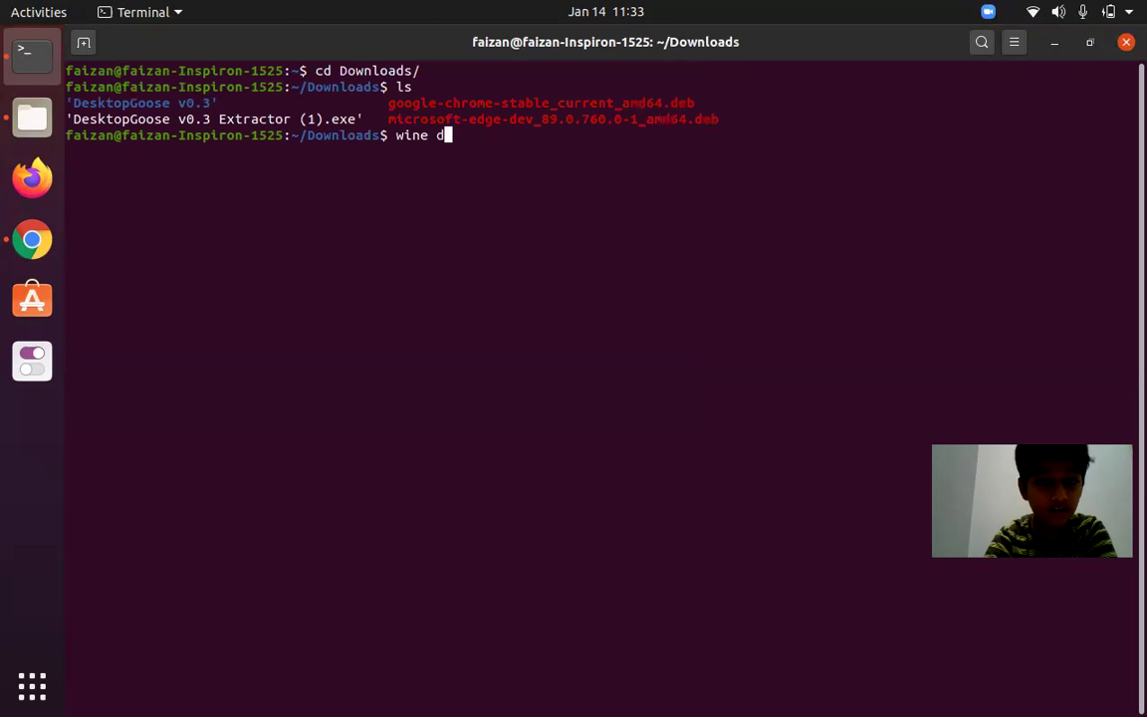
key("BackSpace")
key("BackSpace")
key("BackSpace")
key("BackSpace")
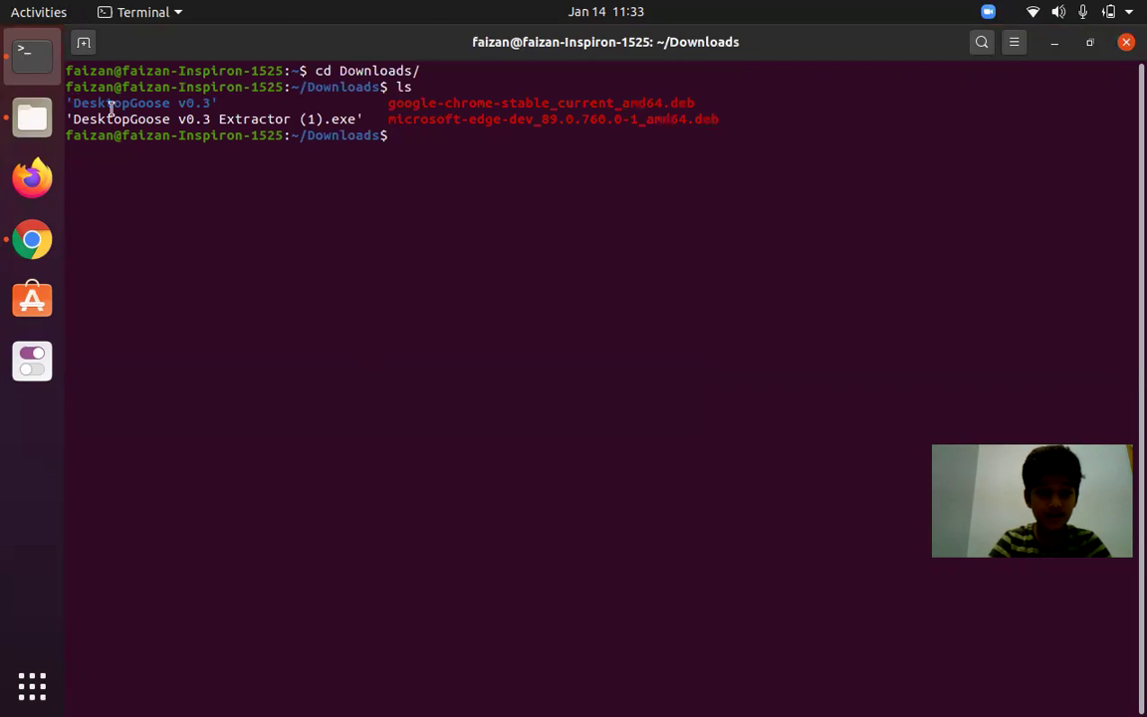
Step: Close the existing Terminal and Files windows and open a fresh Terminal window
left_click_drag(72, 103, 210, 104)
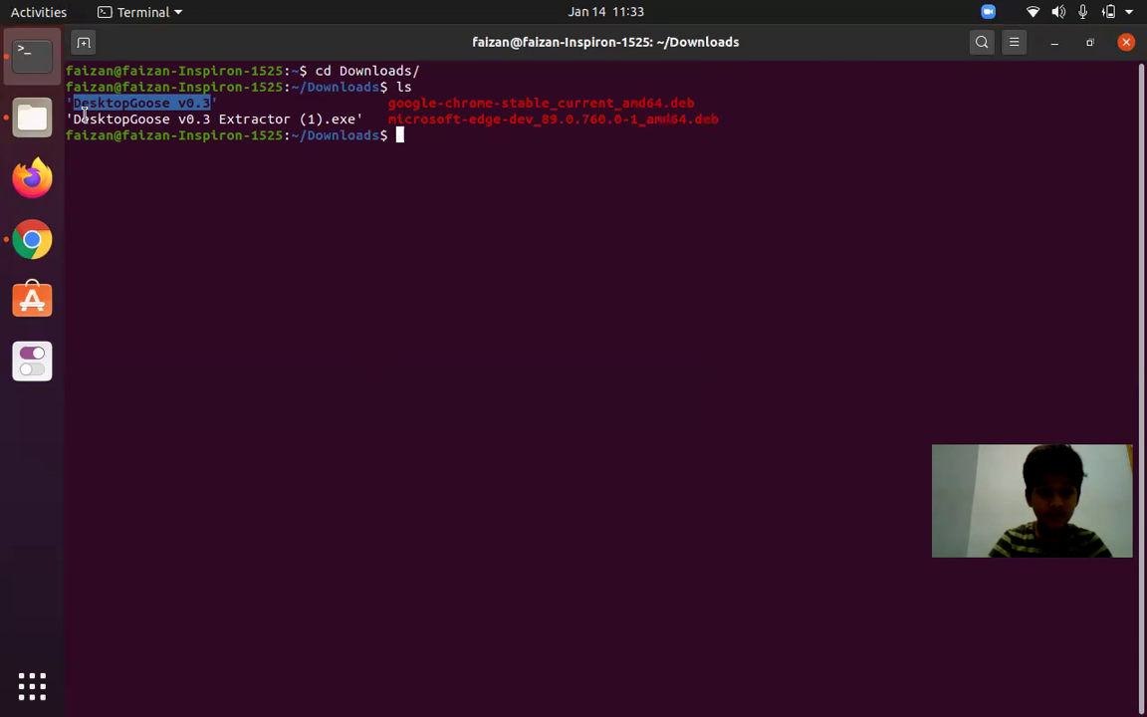
left_click(158, 92)
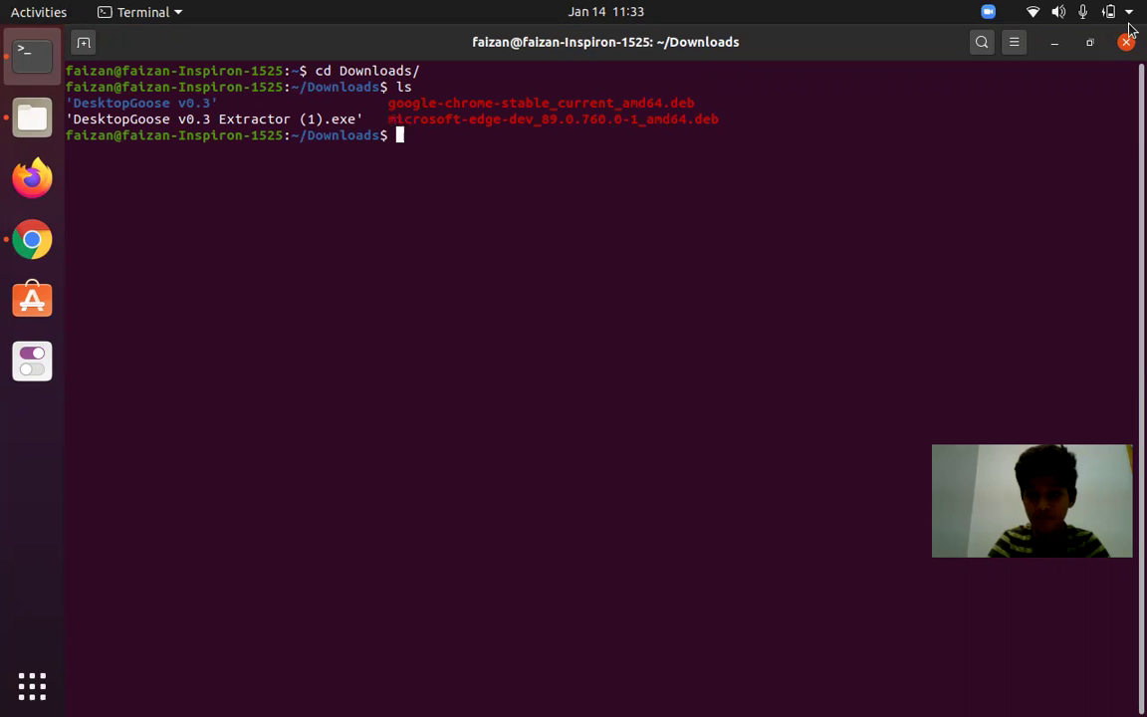
key("super+h")
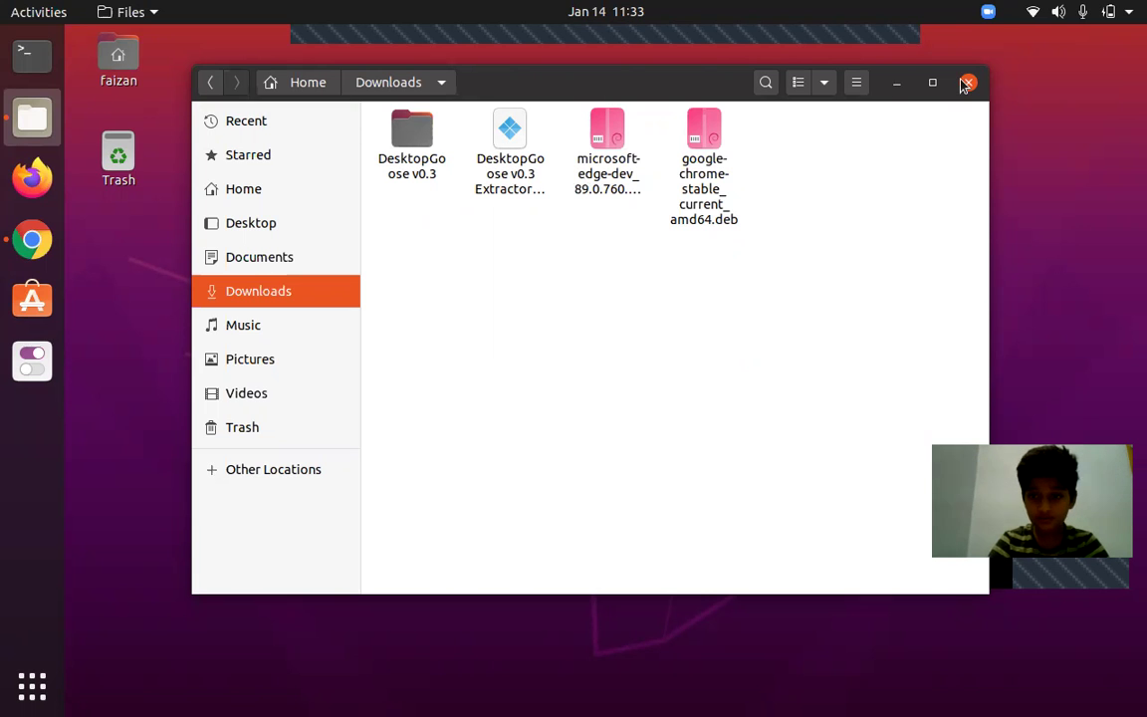
left_click(890, 83)
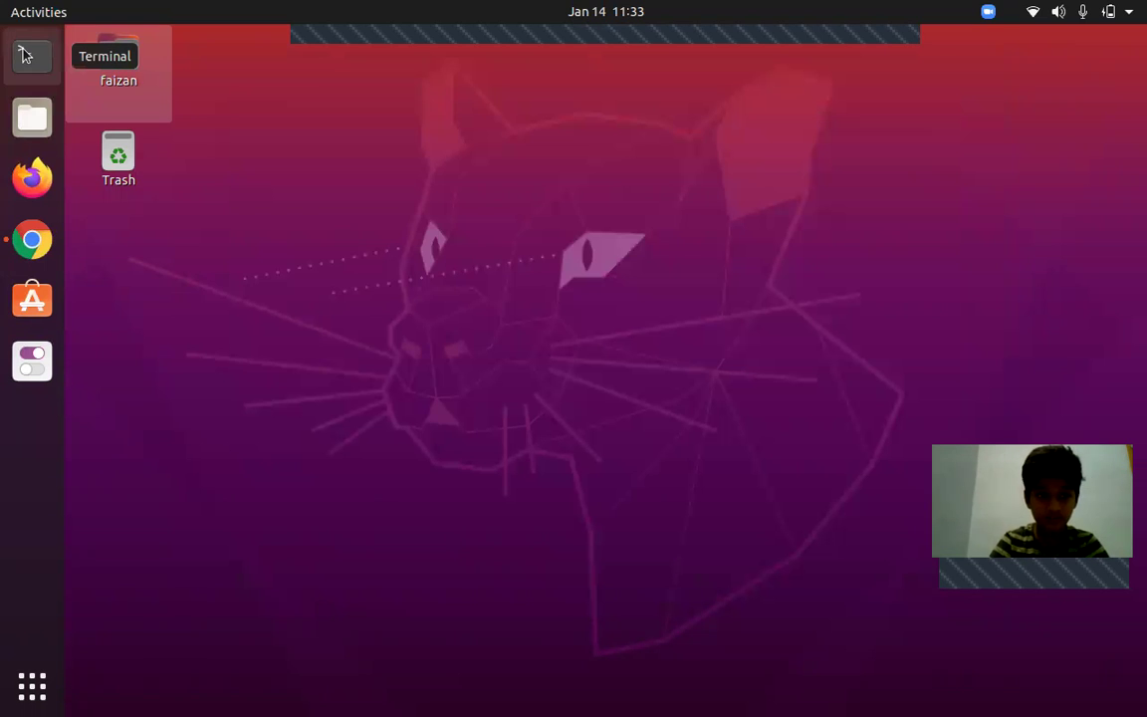
left_click(31, 50)
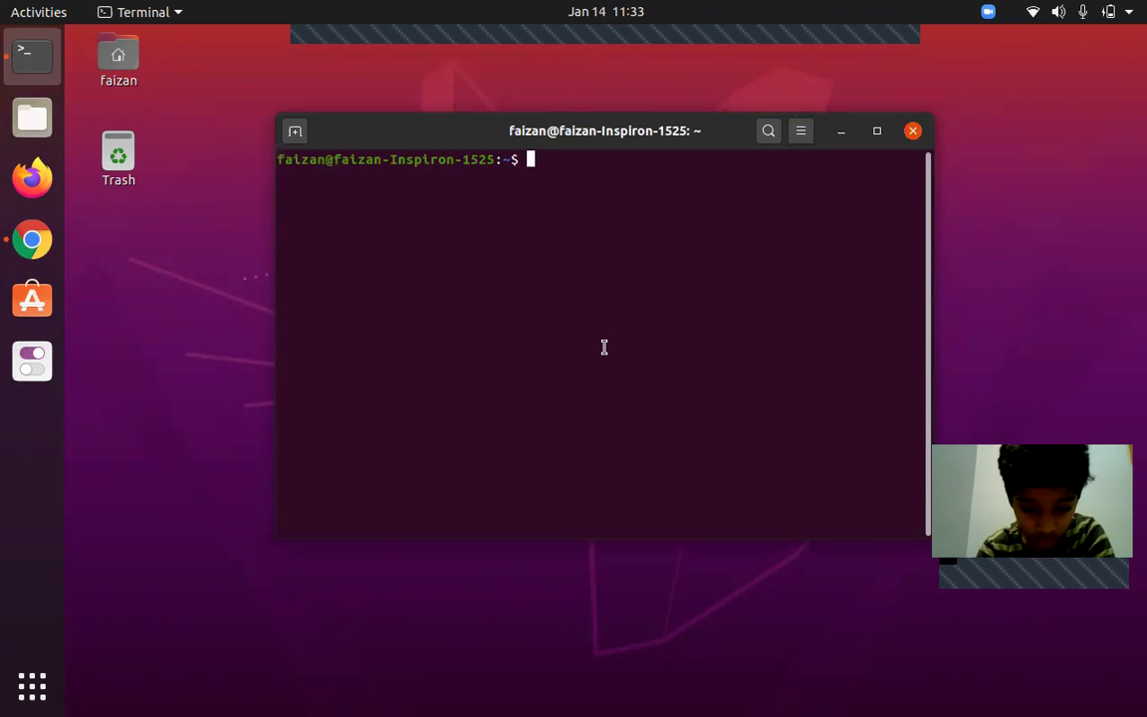
Step: Change to the Downloads directory in the new terminal session and list its contents with ls
type("cd Dow")
key("Tab")
key("Return")
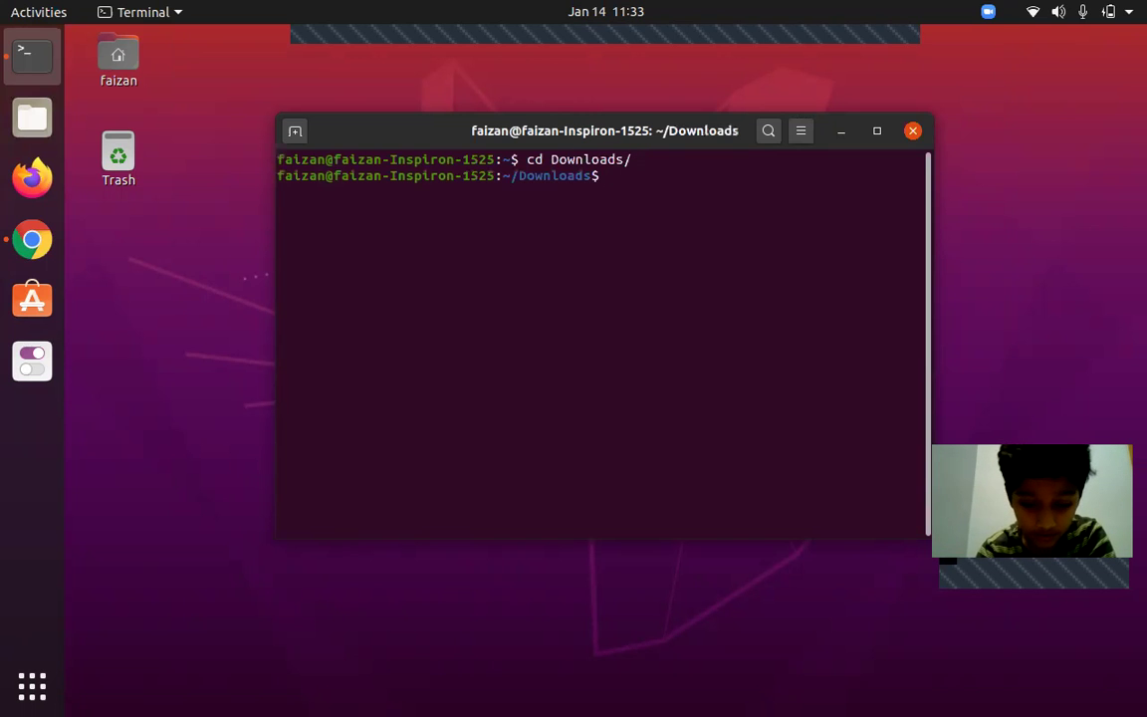
type("ls")
key("Return")
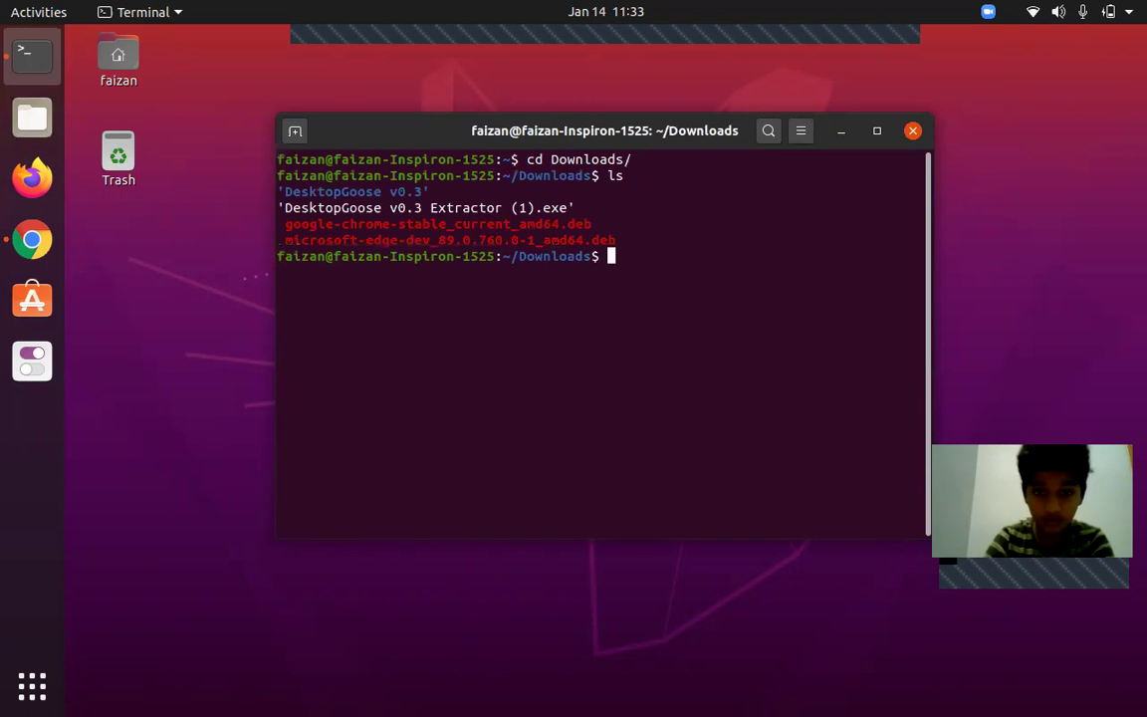
Step: Maximize the Terminal window, list the Downloads contents again with ls, and locate the DesktopGoose v0.3 folder
key("super+Up")
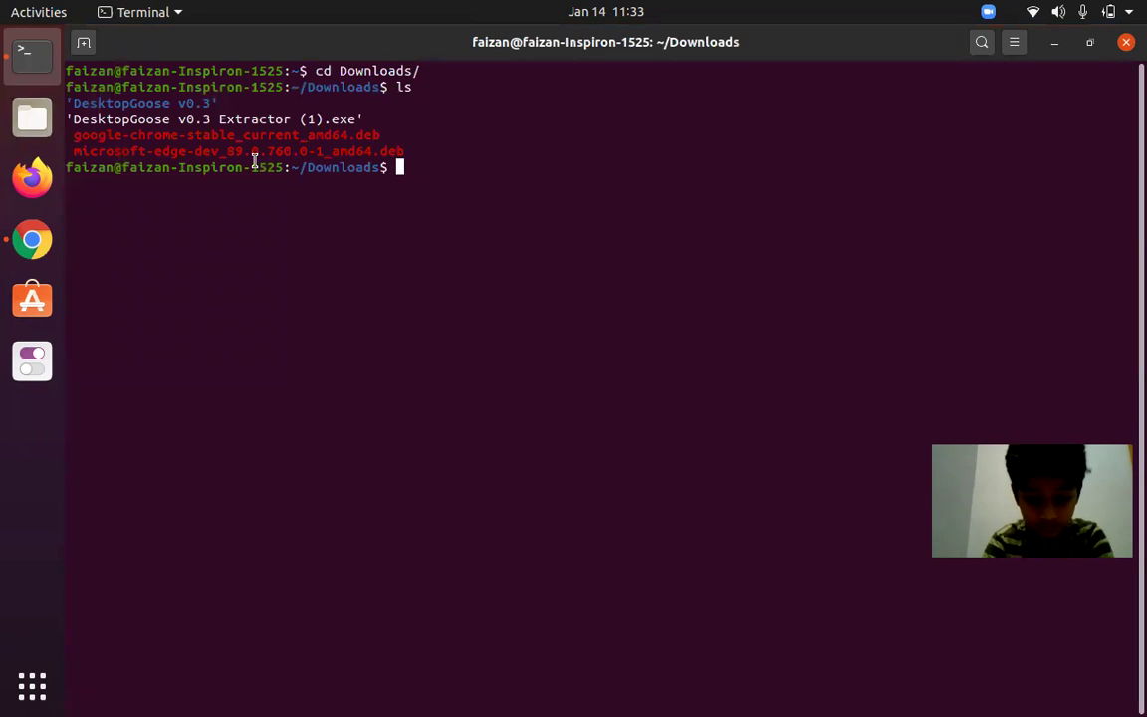
type("ls")
key("Return")
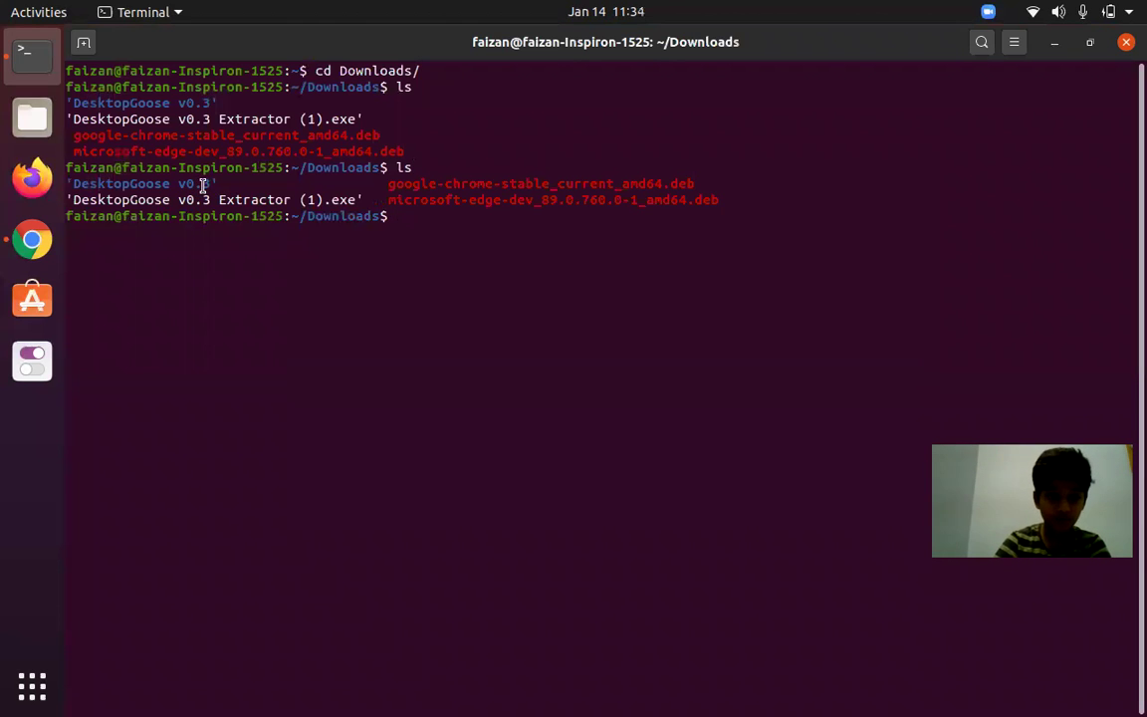
left_click_drag(218, 185, 193, 185)
left_click_drag(86, 185, 74, 185)
left_click(104, 185)
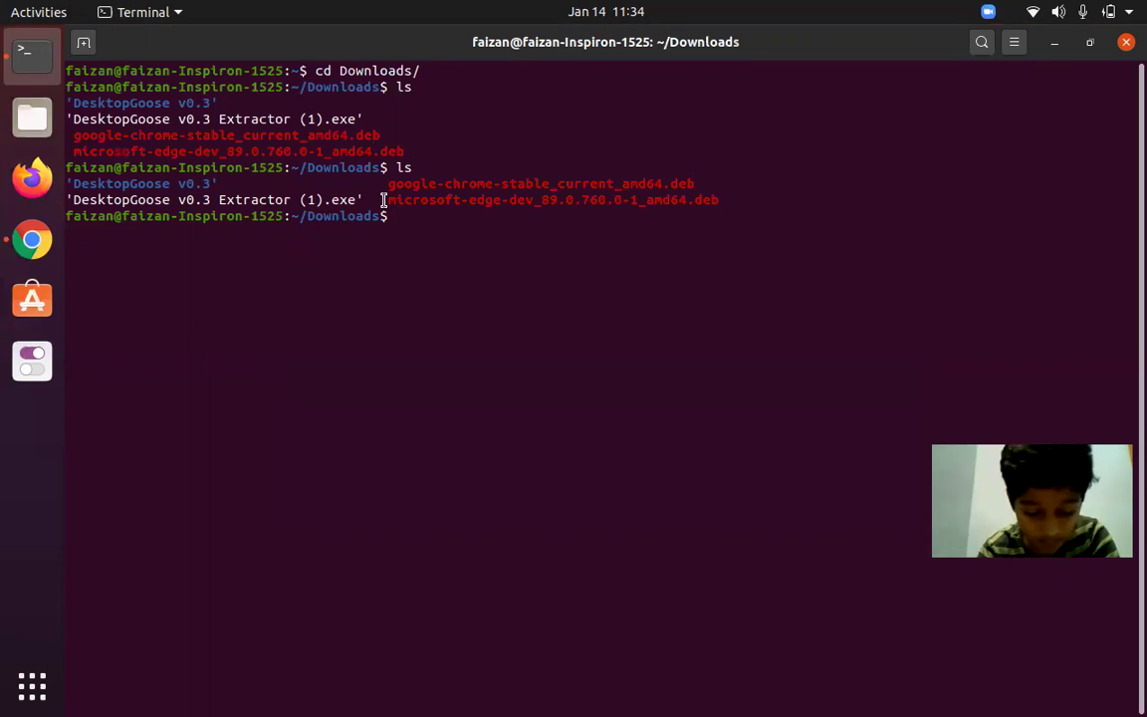
Step: Change into the DesktopGoose v0.3 directory, list its files with ls, and locate GooseDesktop.exe
type("cd D")
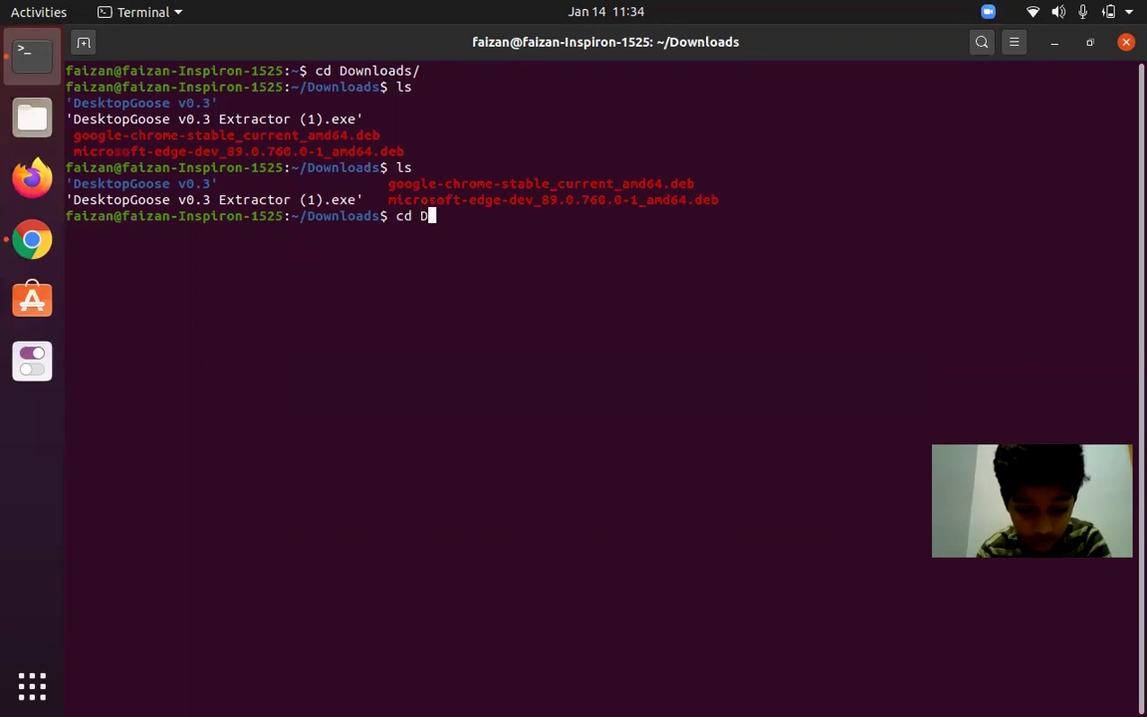
type("e")
key("Tab")
key("Return")
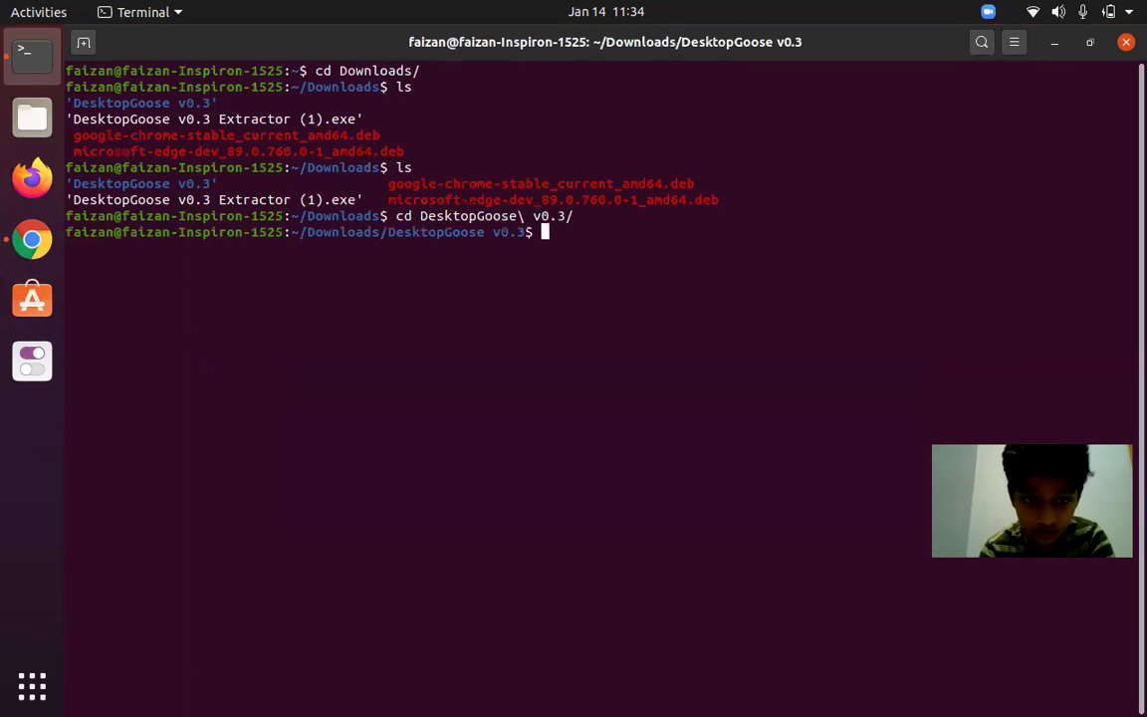
type("ls")
key("Return")
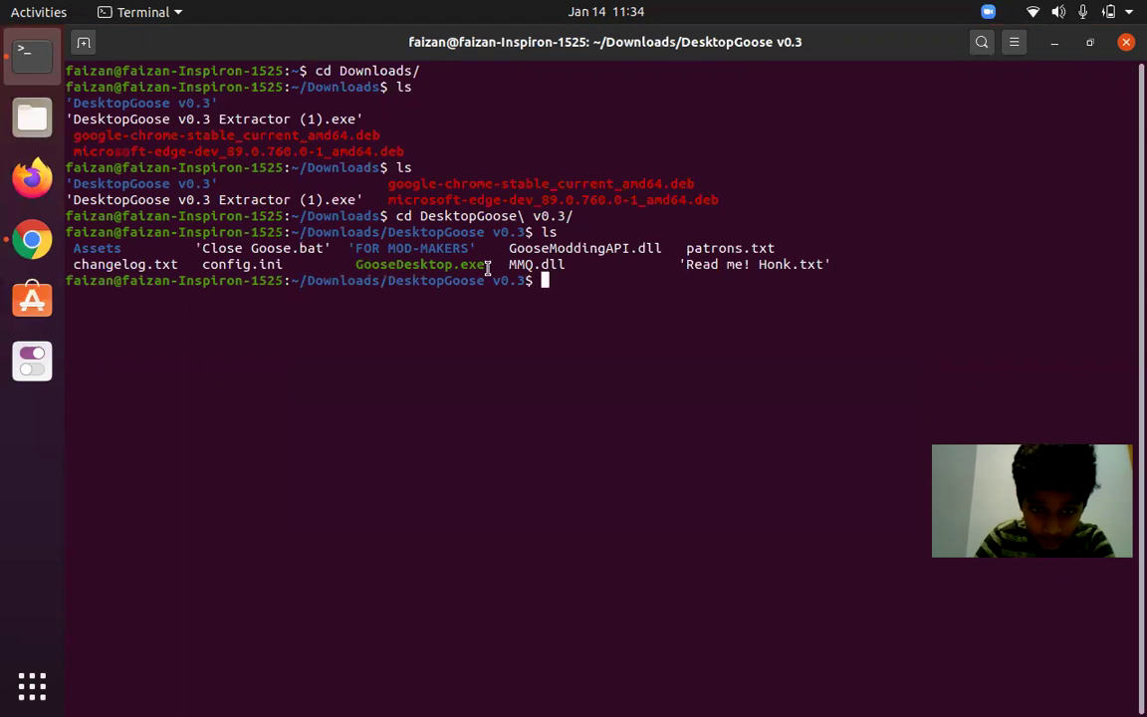
left_click_drag(481, 266, 354, 264)
left_click(580, 249)
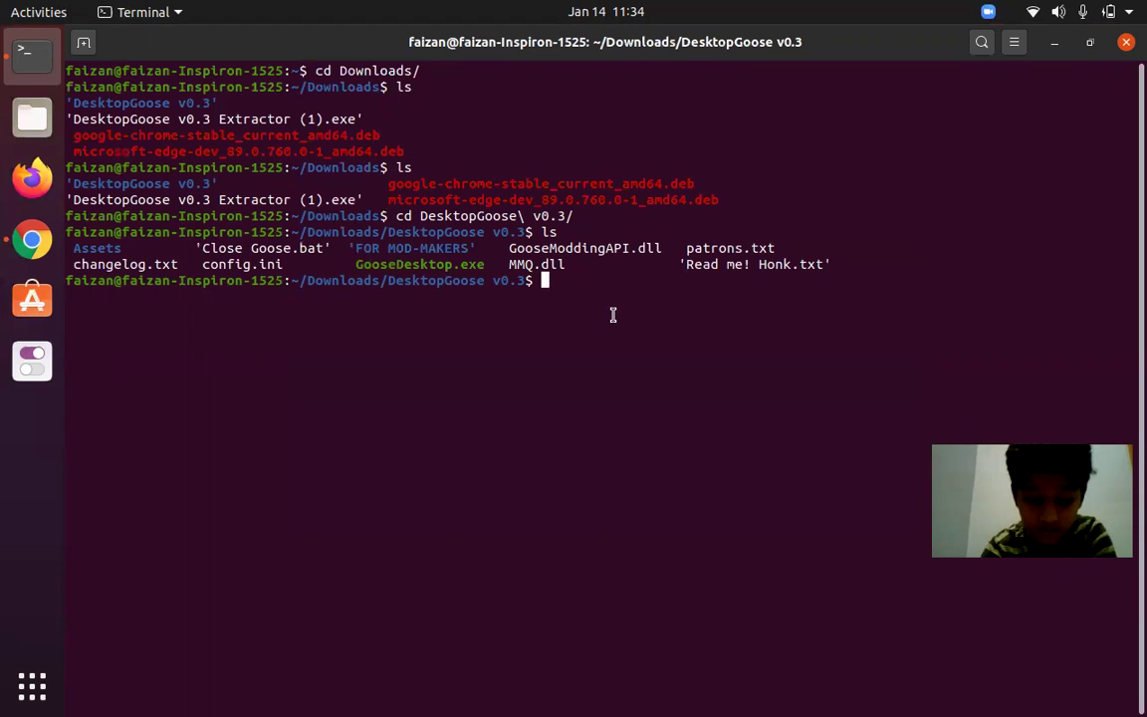
Step: Launch the goose program through Wine with the command wine GooseDesktop.exe
type("wine")
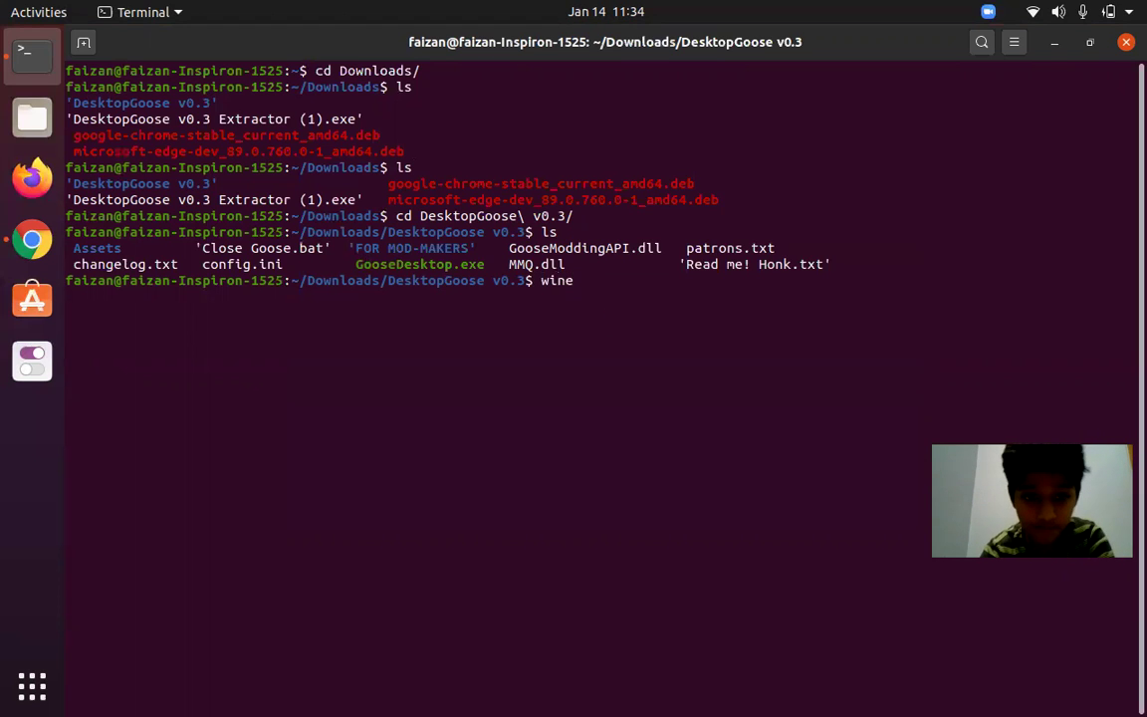
type(" G")
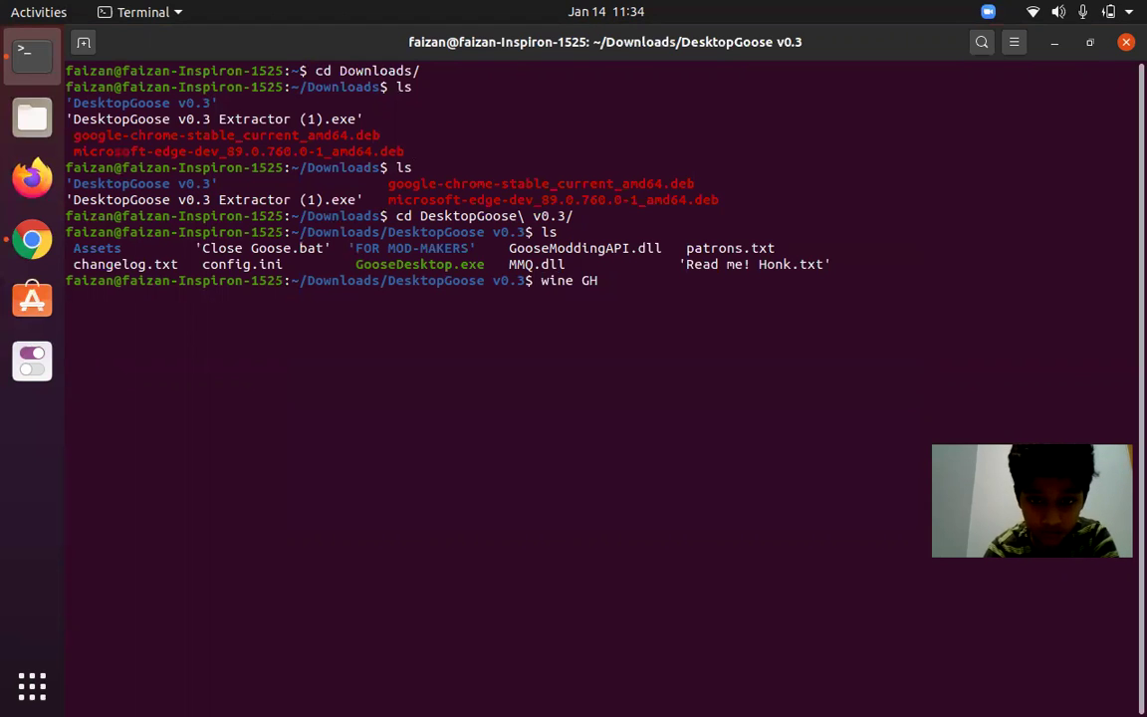
type("ose")
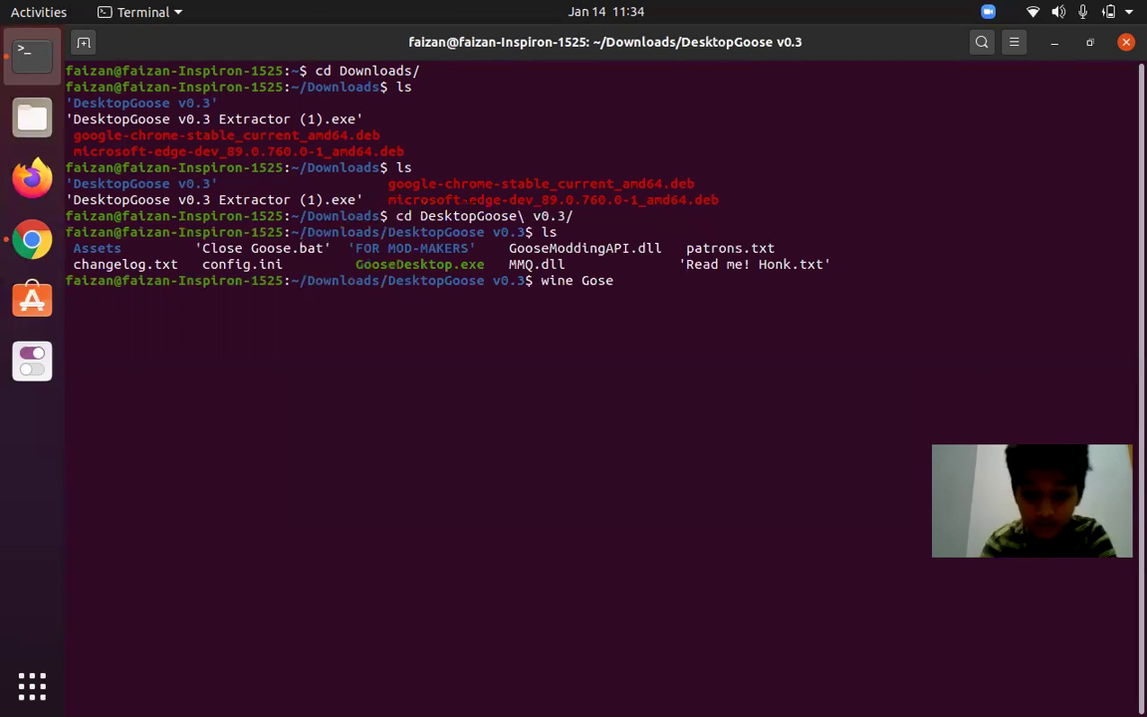
key("BackSpace")
key("BackSpace")
type("ose")
key("Tab")
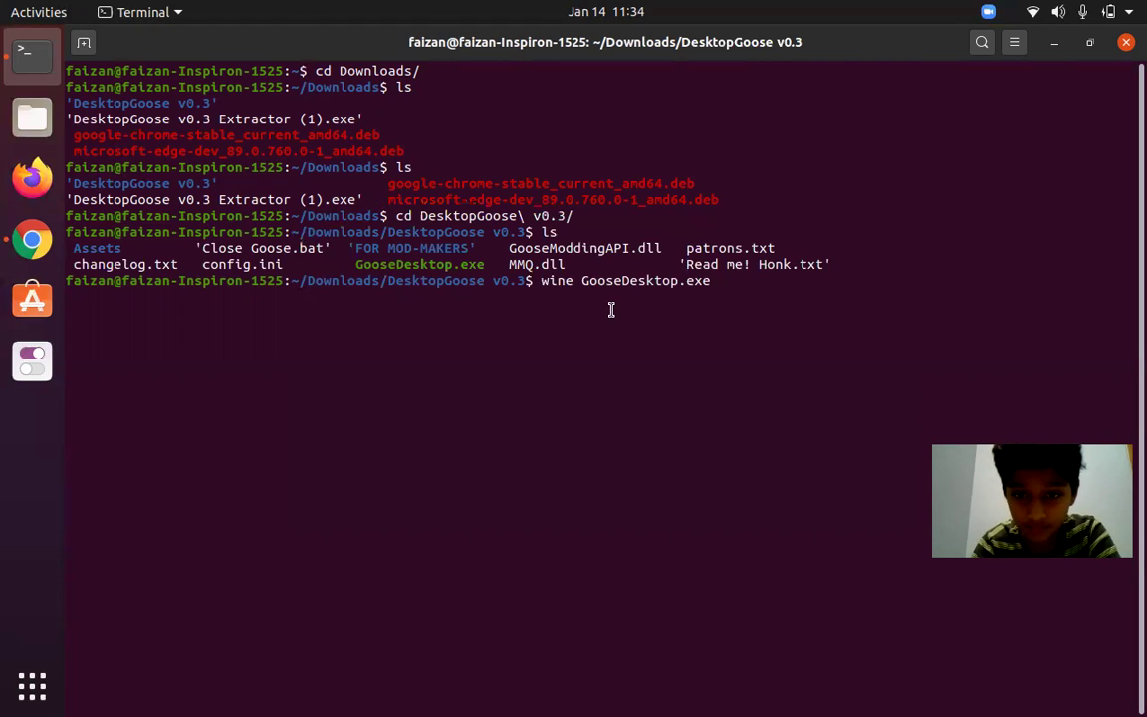
key("Return")
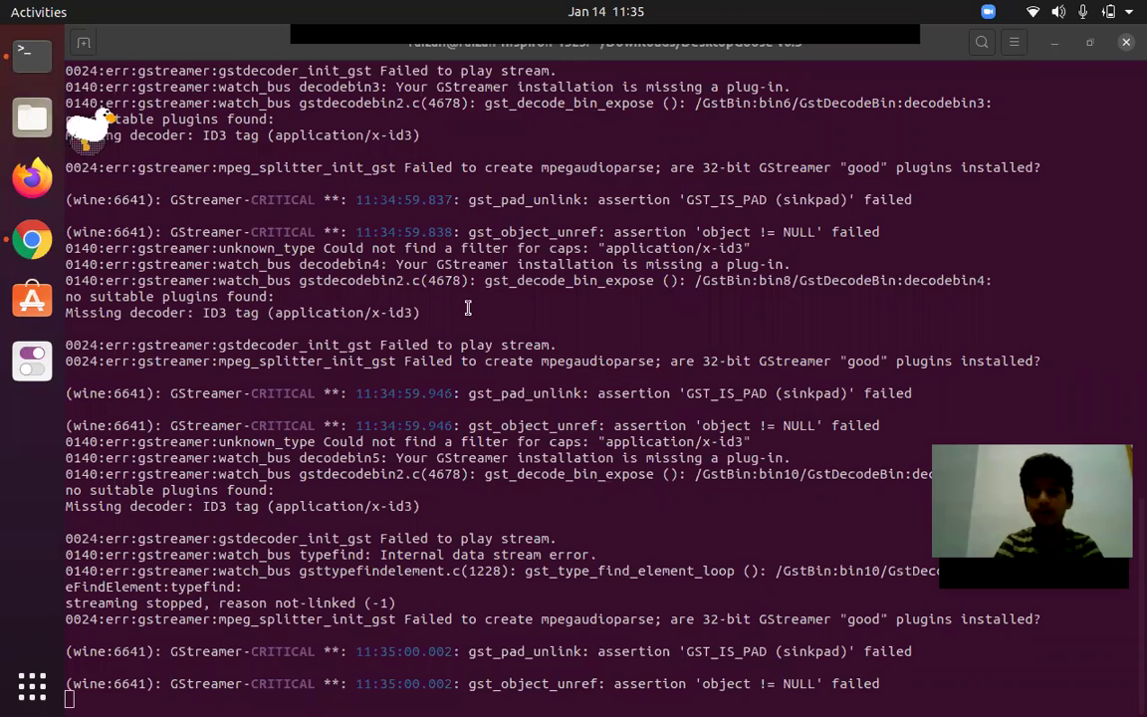
Step: Minimize the Terminal window to clear the desktop and watch the goose move around
left_click(1057, 41)
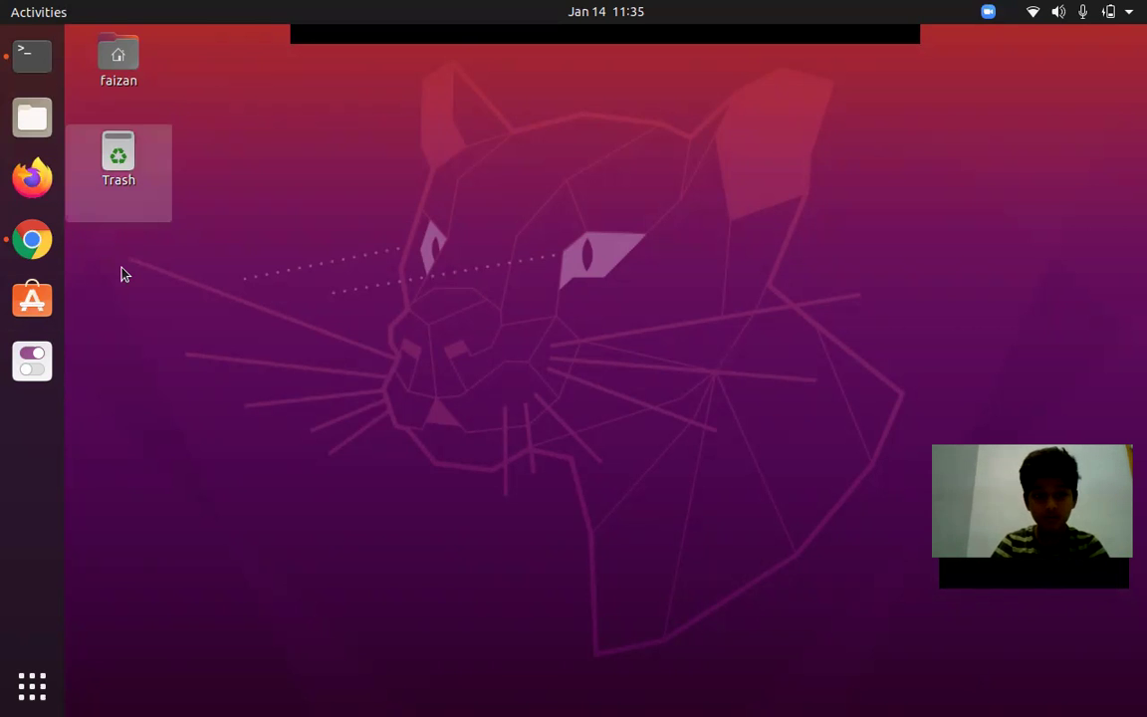
left_click(248, 380)
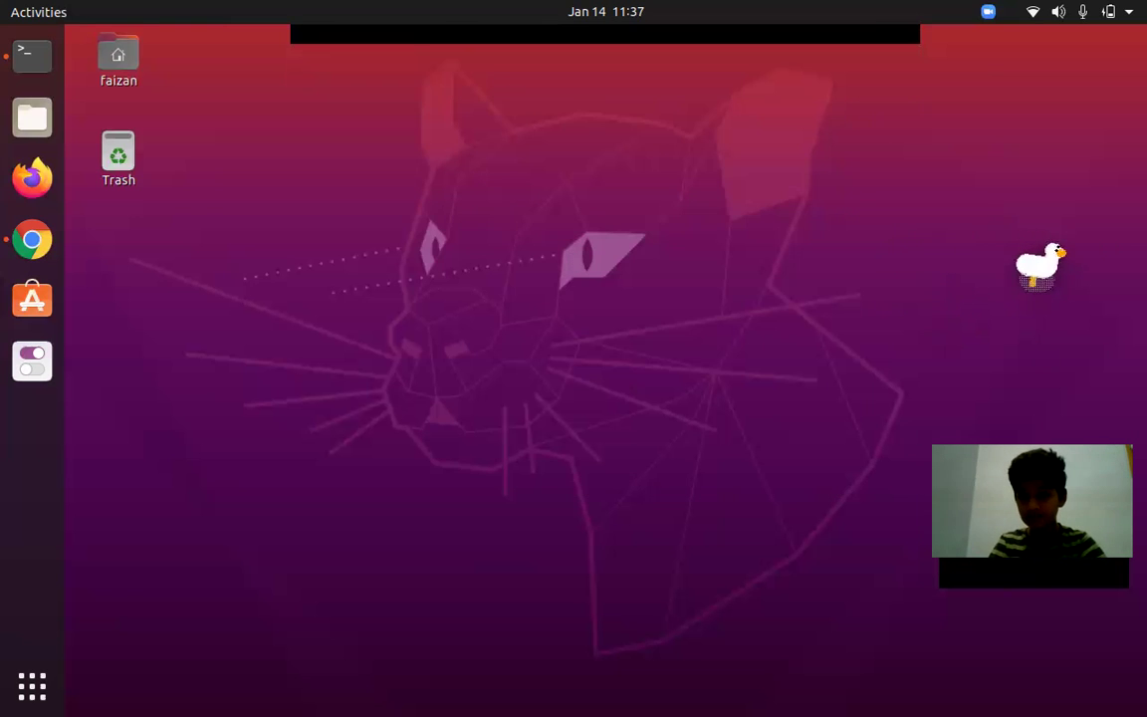
left_click_drag(984, 185, 1129, 366)
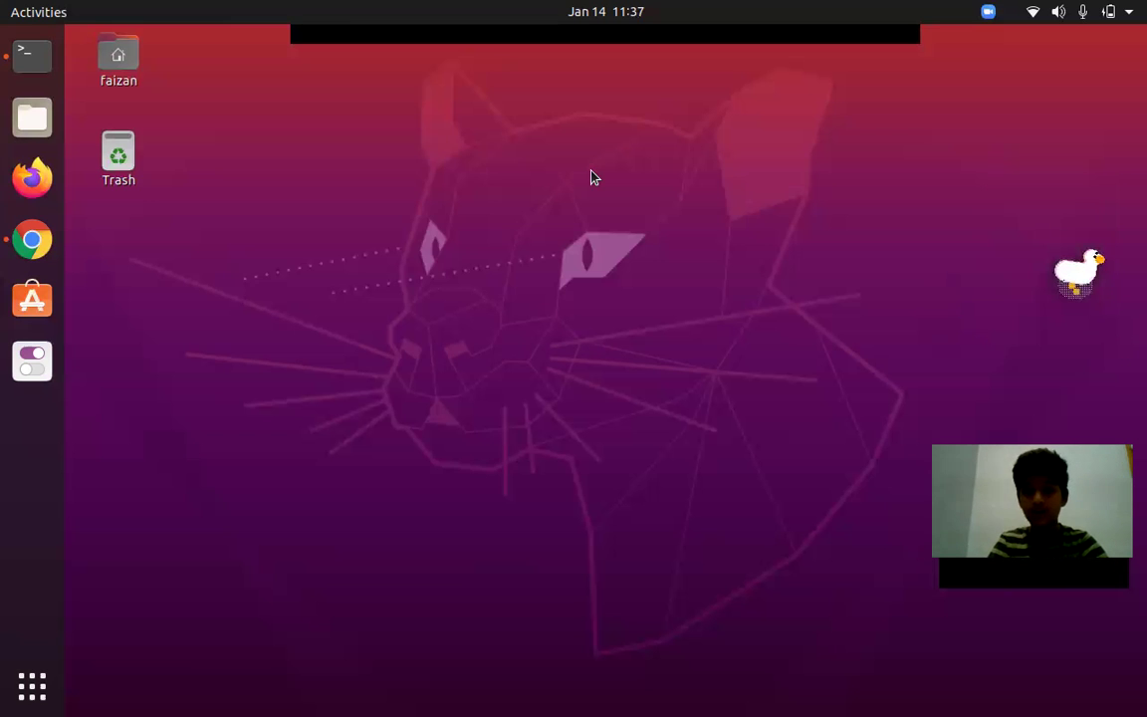